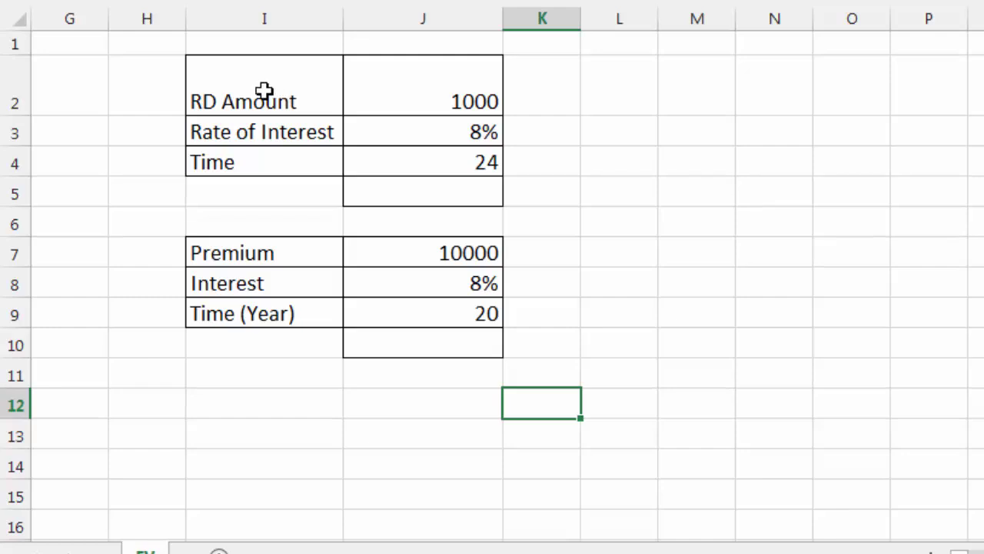
Step: Review the RD inputs (1000, 8%, 24) and premium inputs (10000, 8%, 20), then return to column A
left_click(264, 91)
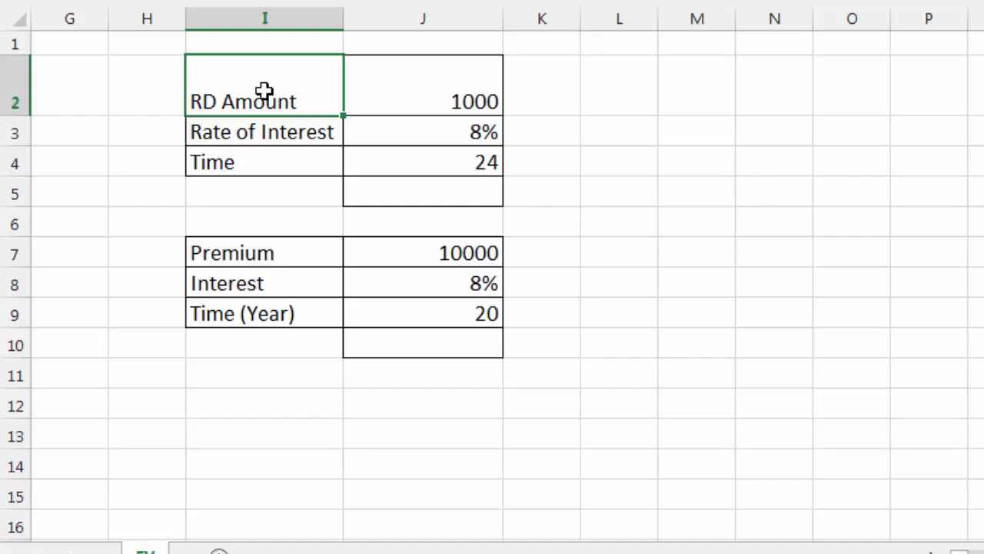
left_click(388, 93)
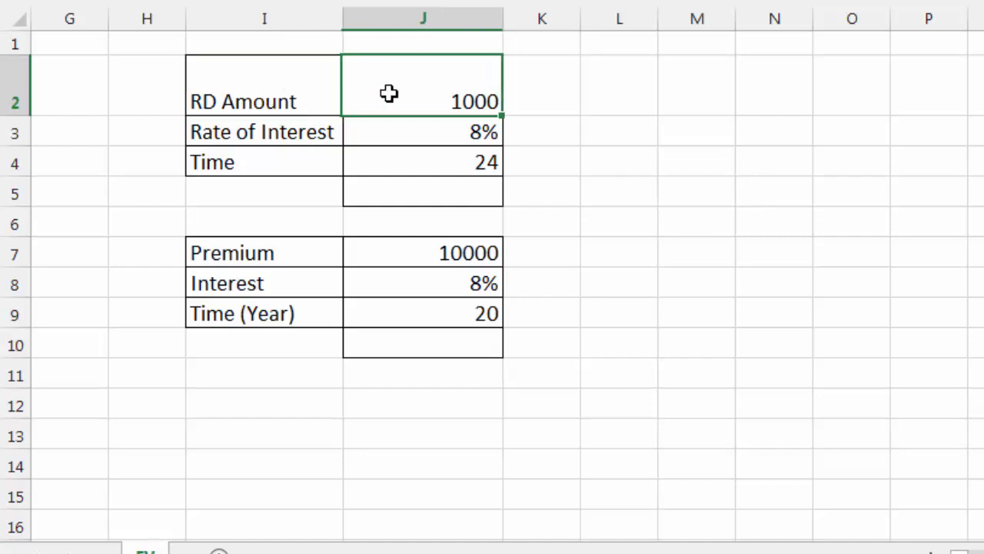
left_click(263, 133)
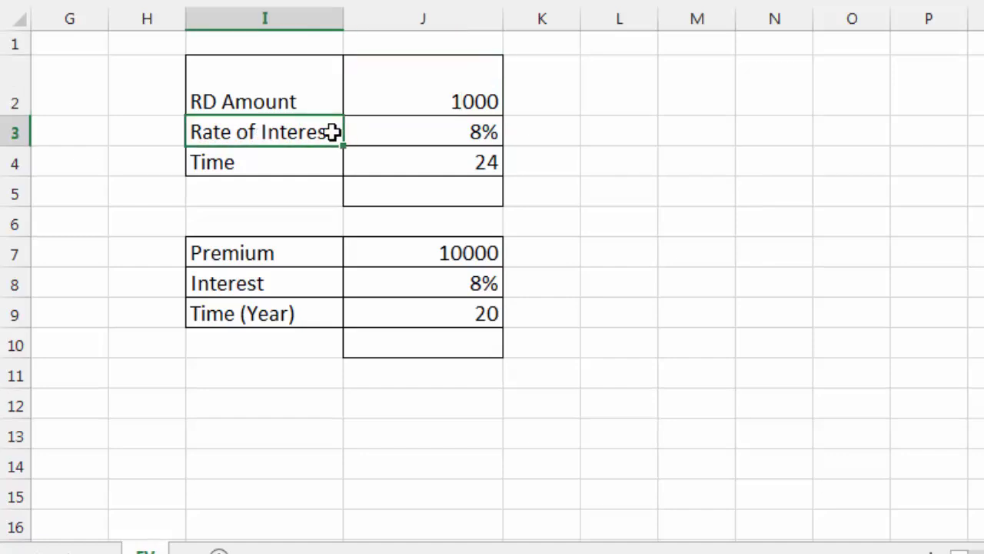
left_click(407, 132)
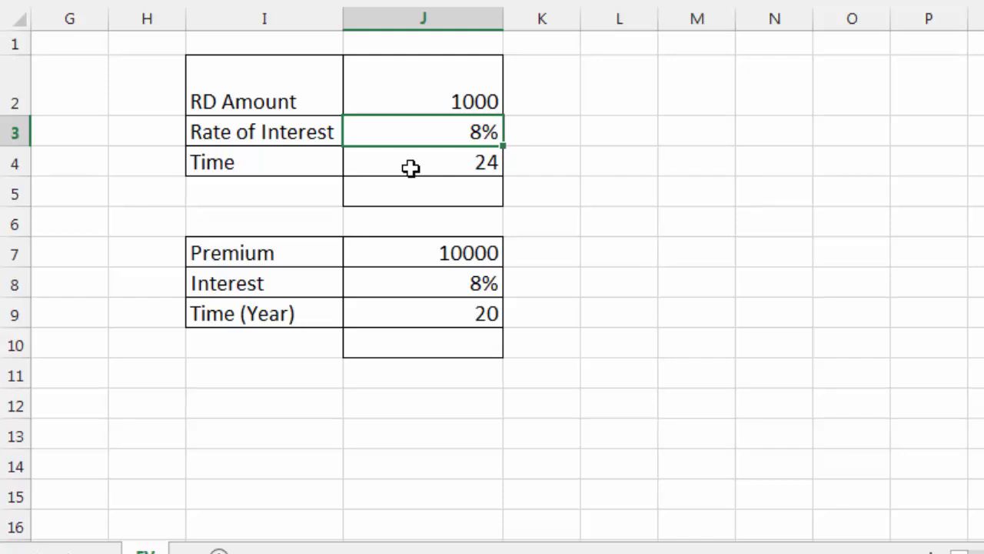
left_click(414, 185)
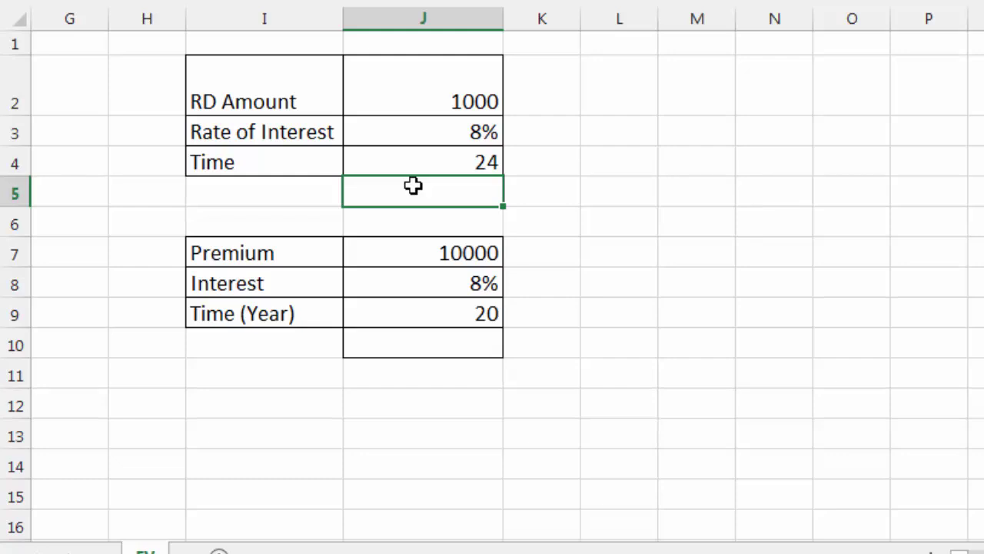
left_click(406, 254)
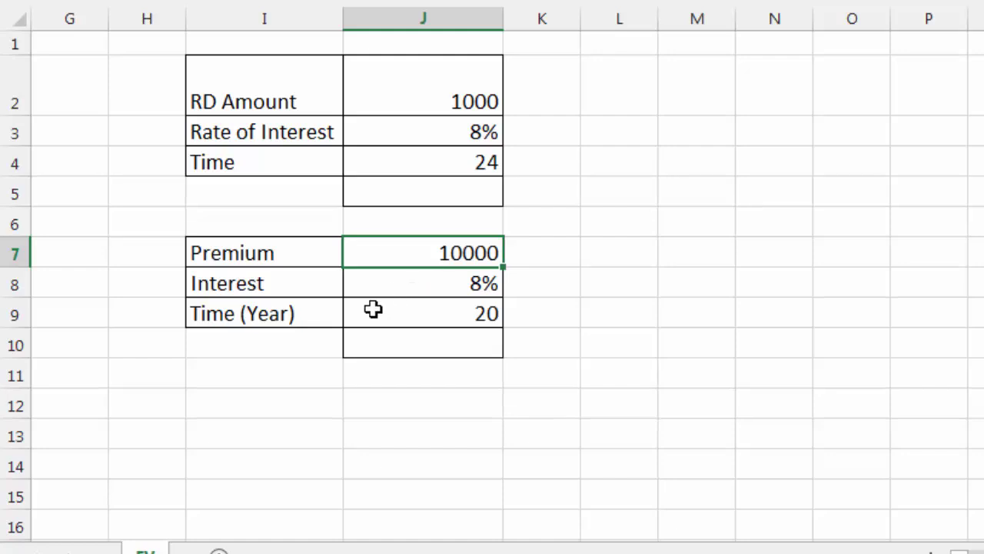
left_click(436, 319)
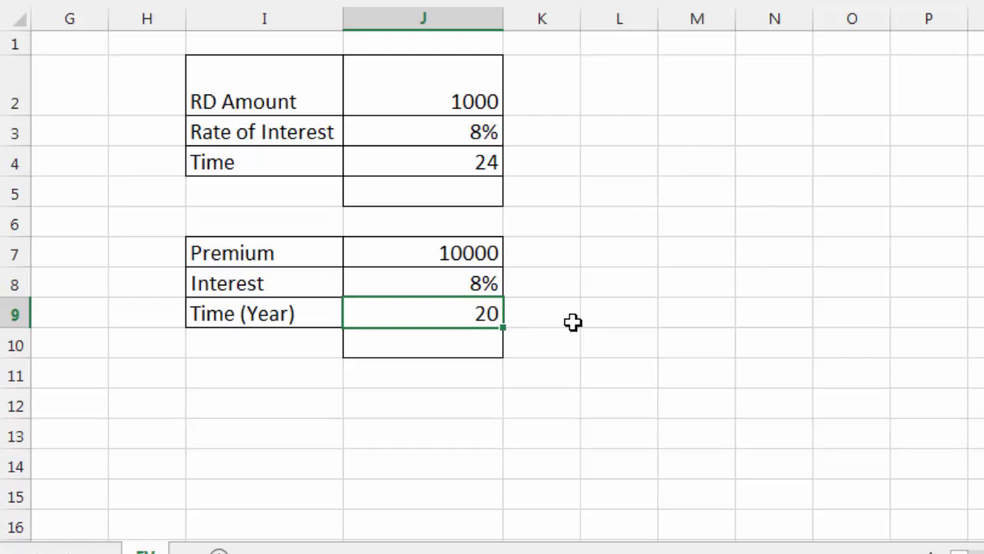
key("Left")
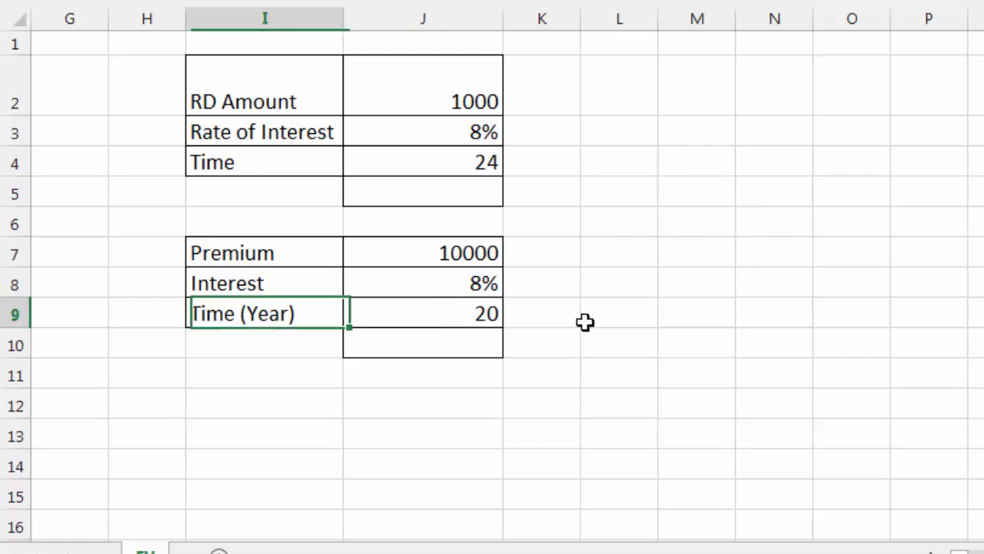
key("Left")
key("Left")
key("Left")
key("Left")
key("Left")
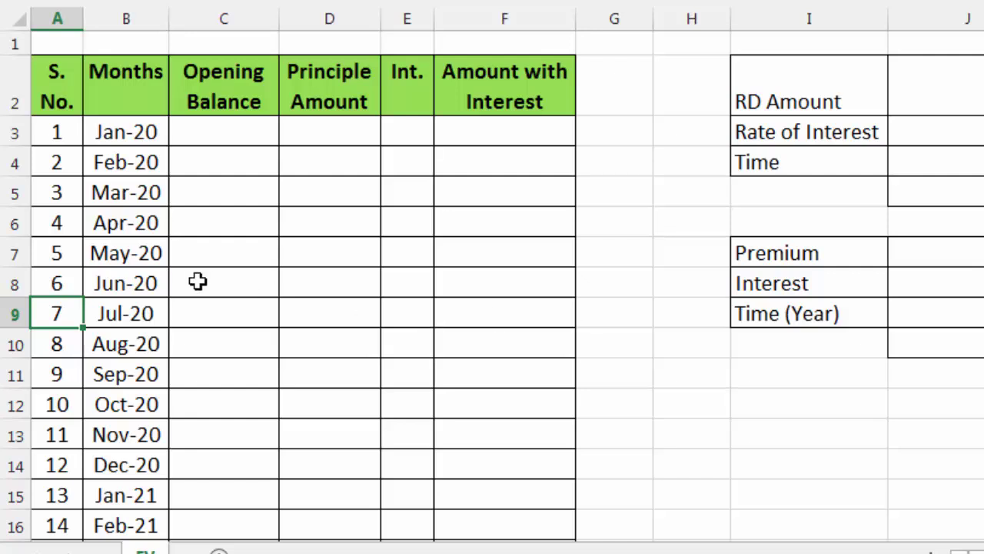
Step: Enter Jan-20's opening balance 0 and principle 1000
scroll(185, 295, "down", 1)
scroll(177, 303, "down", 2)
scroll(177, 318, "down", 1)
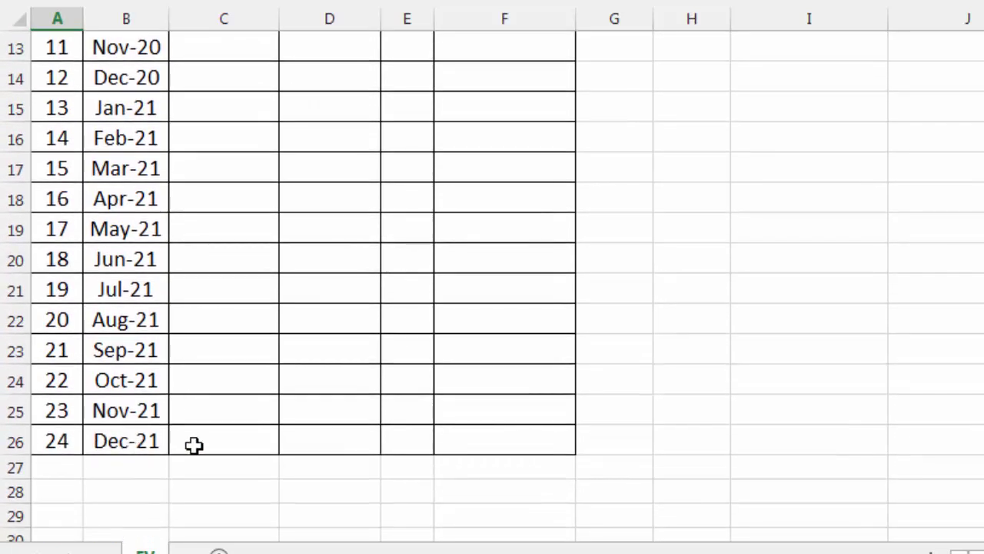
scroll(194, 445, "up", 4)
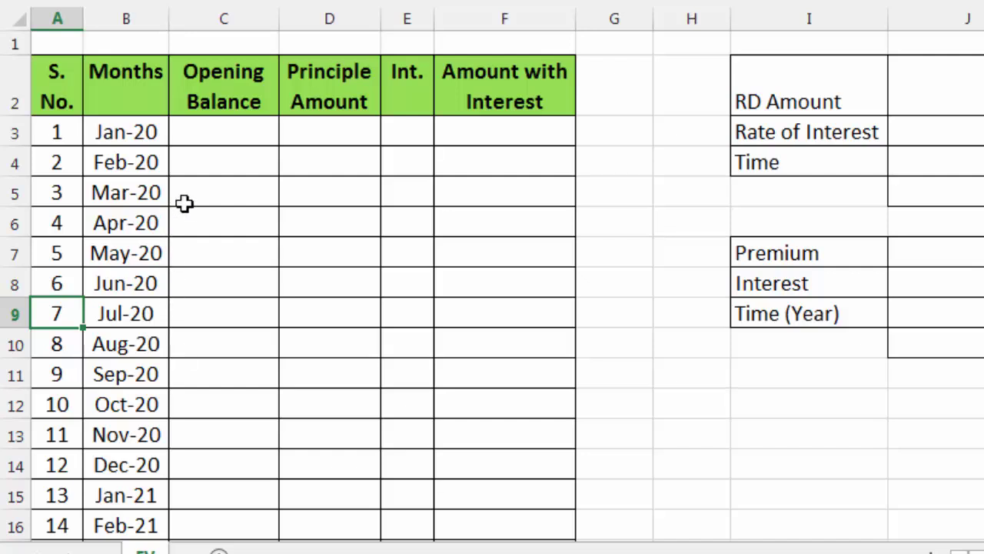
left_click(194, 140)
type("0")
key("Tab")
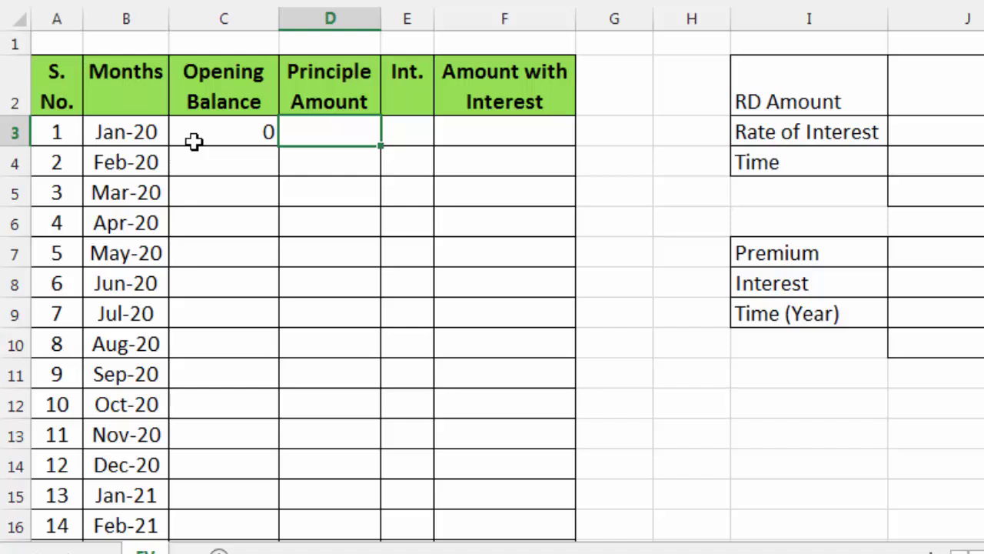
type("1000")
key("Tab")
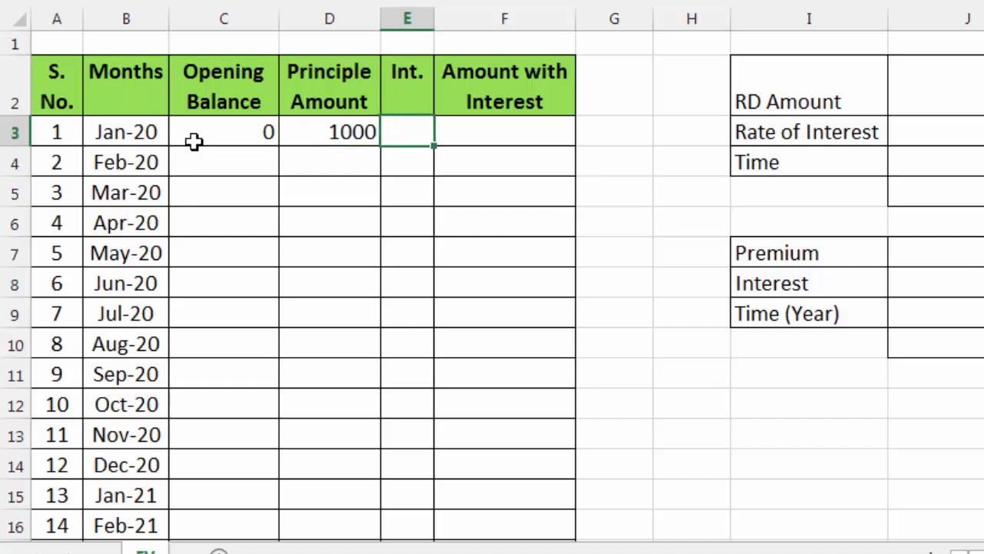
Step: Enter =D3*8%/12 as Jan-20's interest, giving 6.67
type("=")
key("Left")
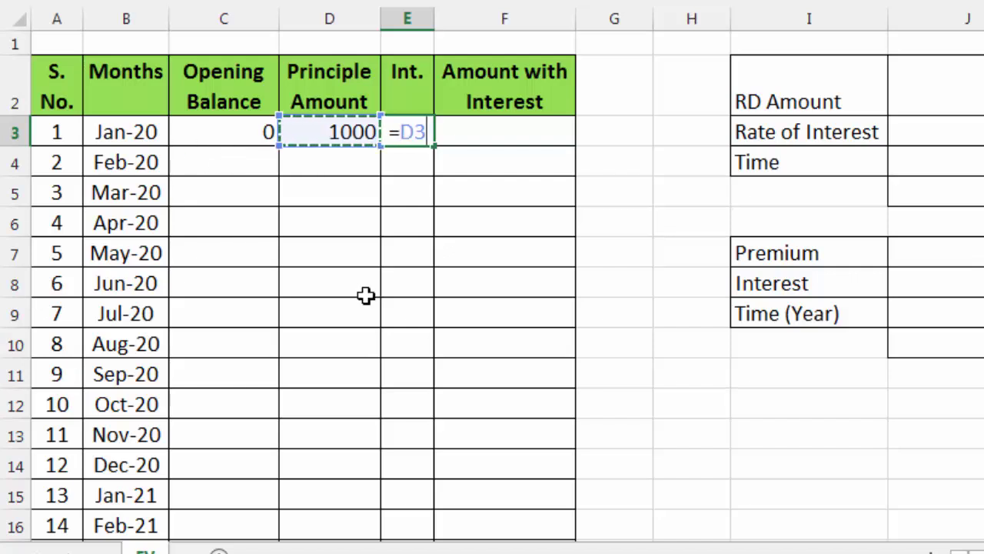
type("*")
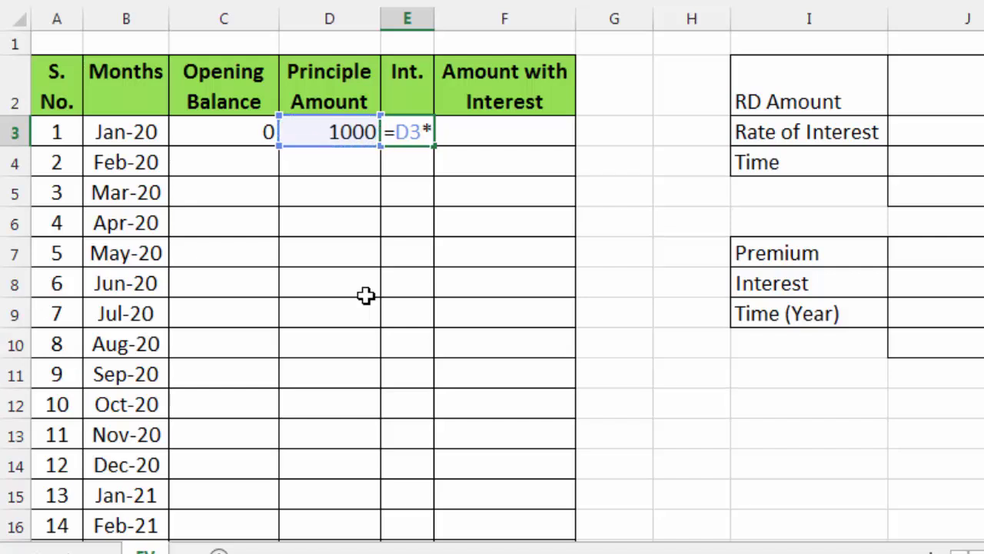
type("8%")
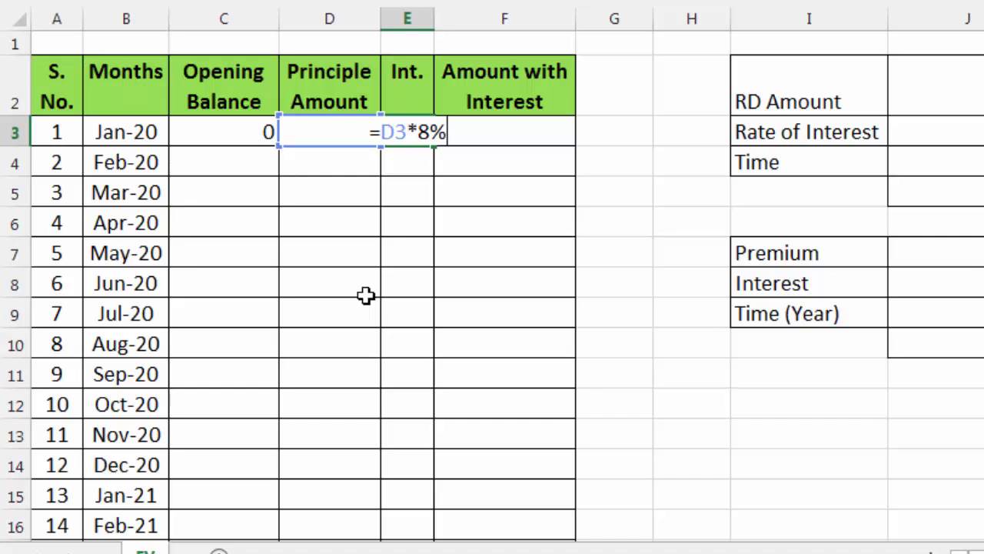
type("/12")
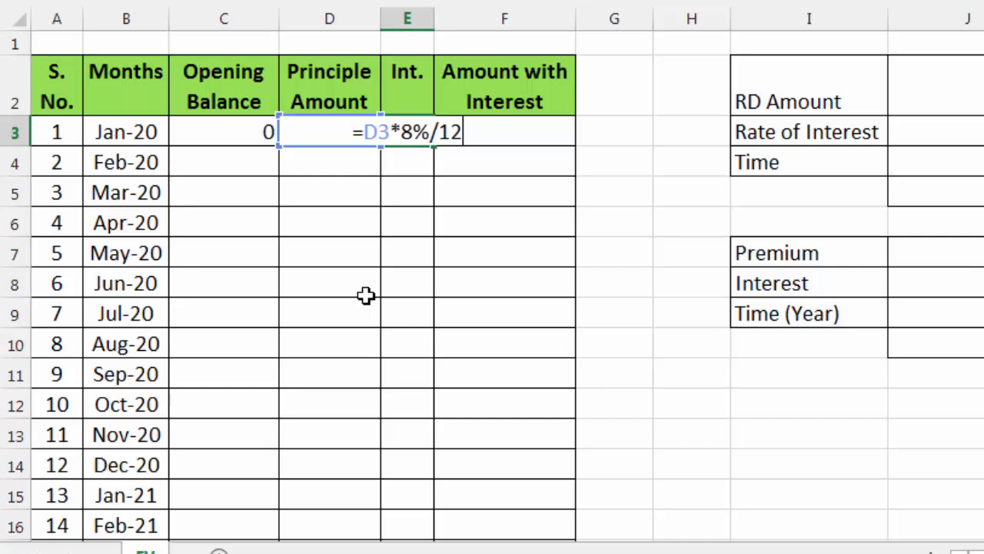
key("Return")
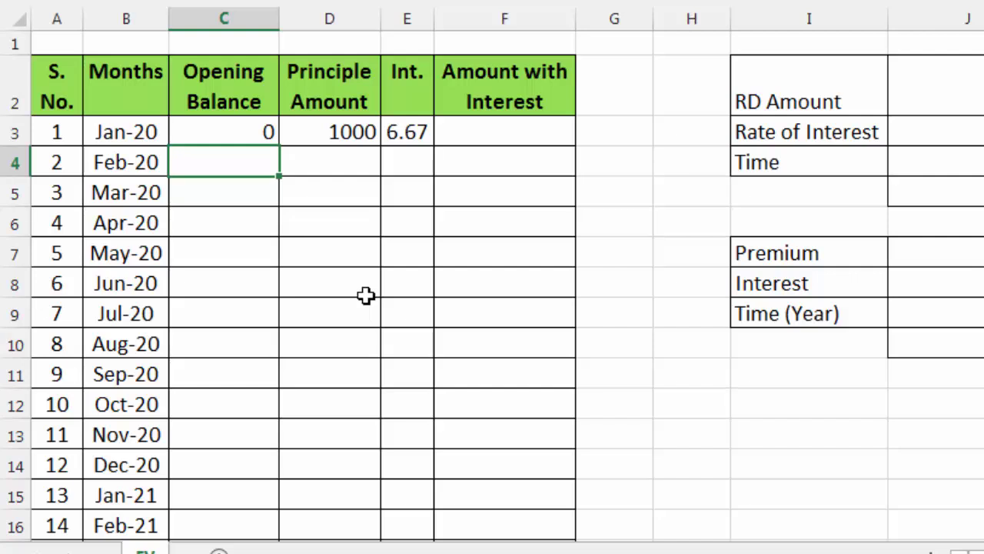
Step: Enter =D3+E3 in F3 so Jan-20's amount with interest shows 1006.67
left_click(473, 137)
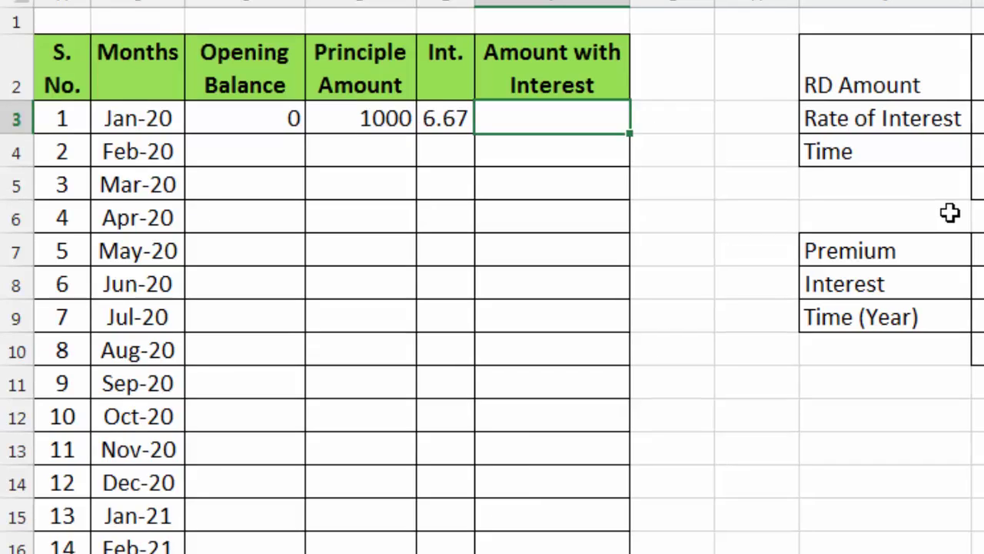
type("=")
left_click(405, 117)
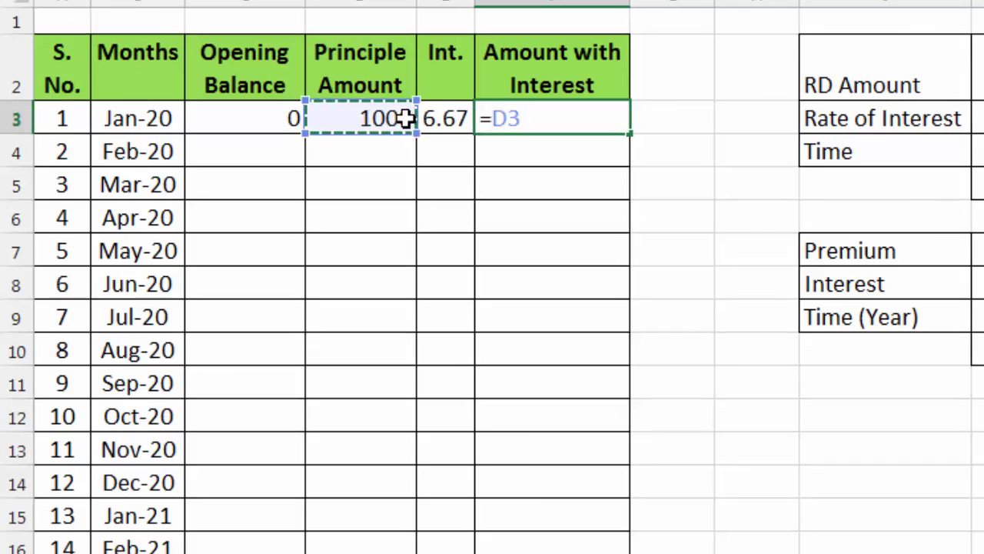
type("+")
left_click(446, 120)
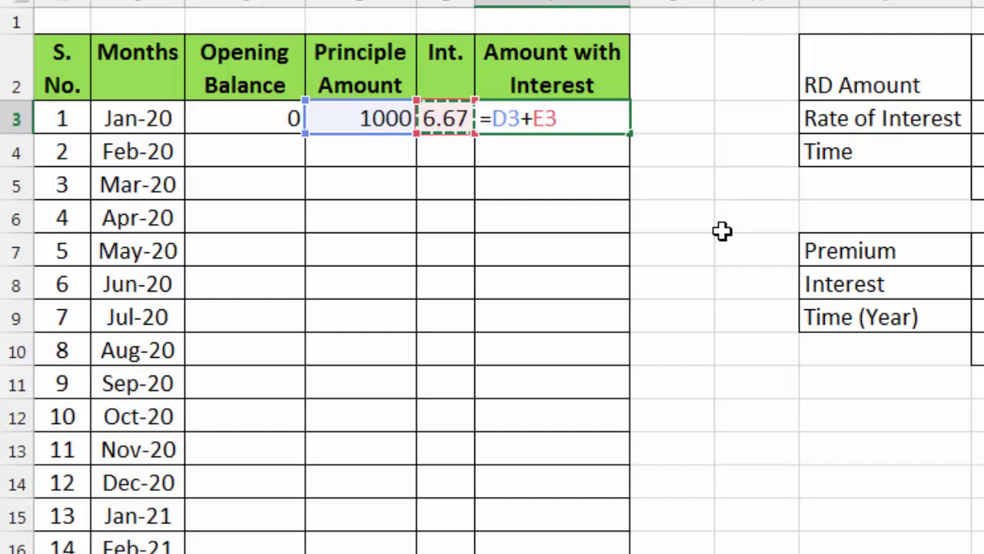
key("Return")
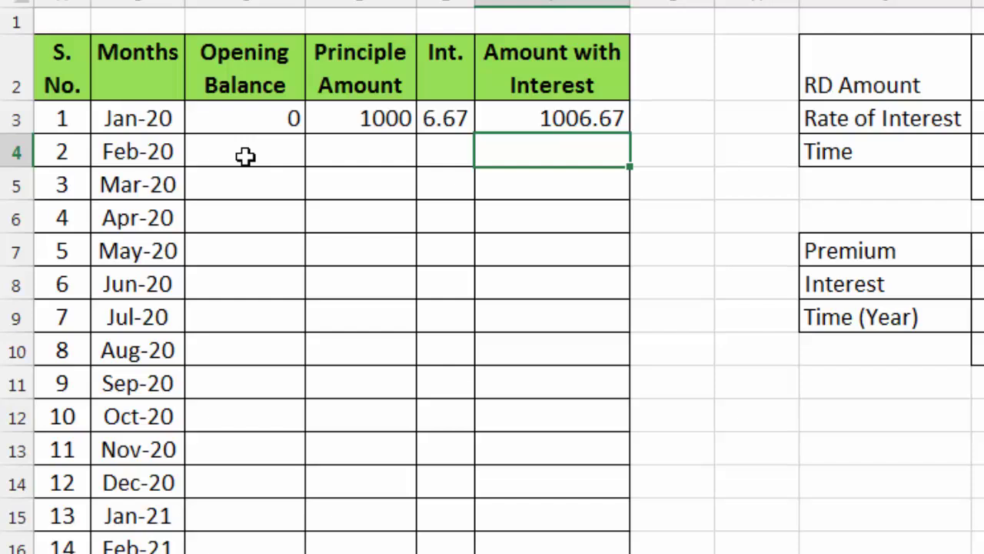
Step: Link Feb-20's opening balance to Jan-20's total and enter principal 1000
left_click(300, 151)
type("=")
left_click(533, 118)
key("Return")
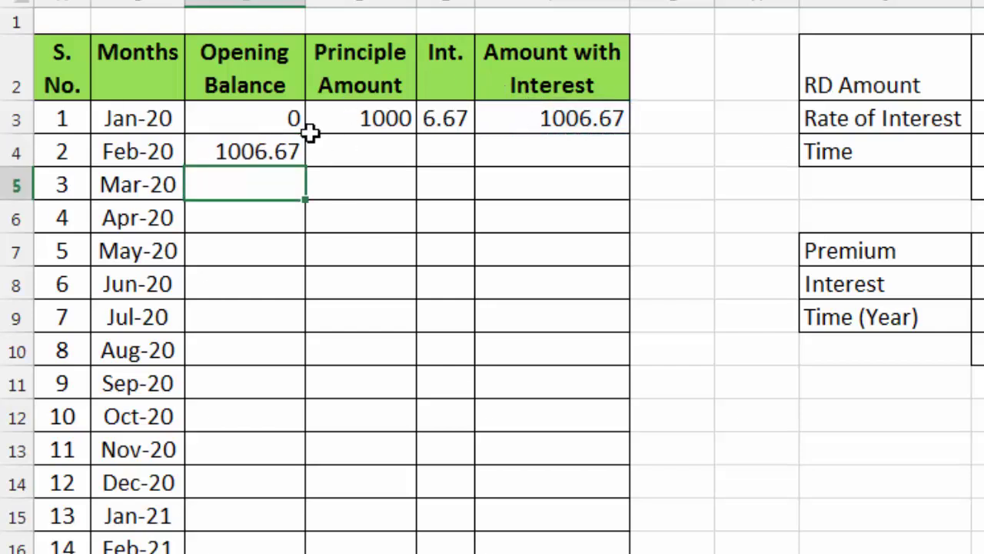
left_click(359, 151)
type("1000")
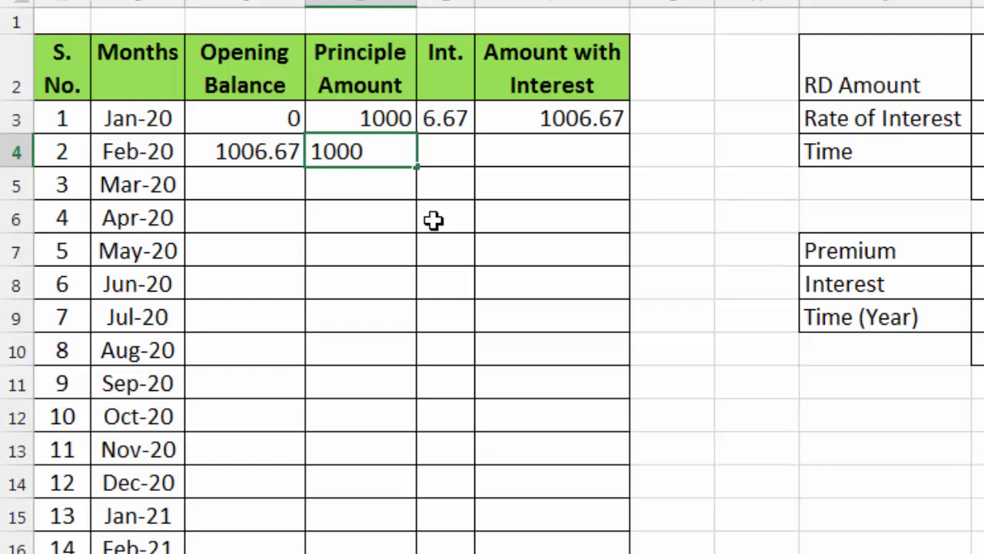
key("Tab")
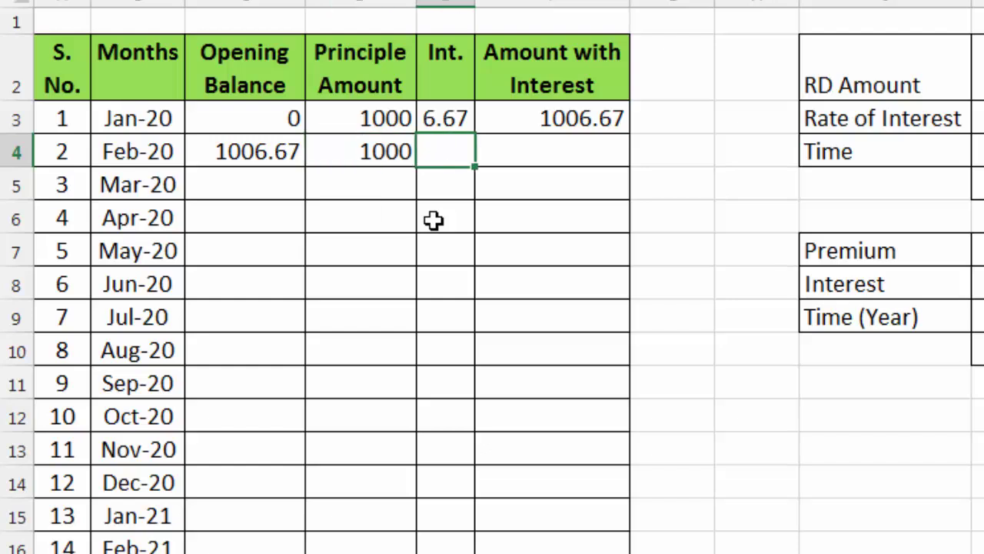
Step: Enter Feb-20's interest as =(C4+D4)*8%/12, correcting the stray parenthesis, giving 13
type("=")
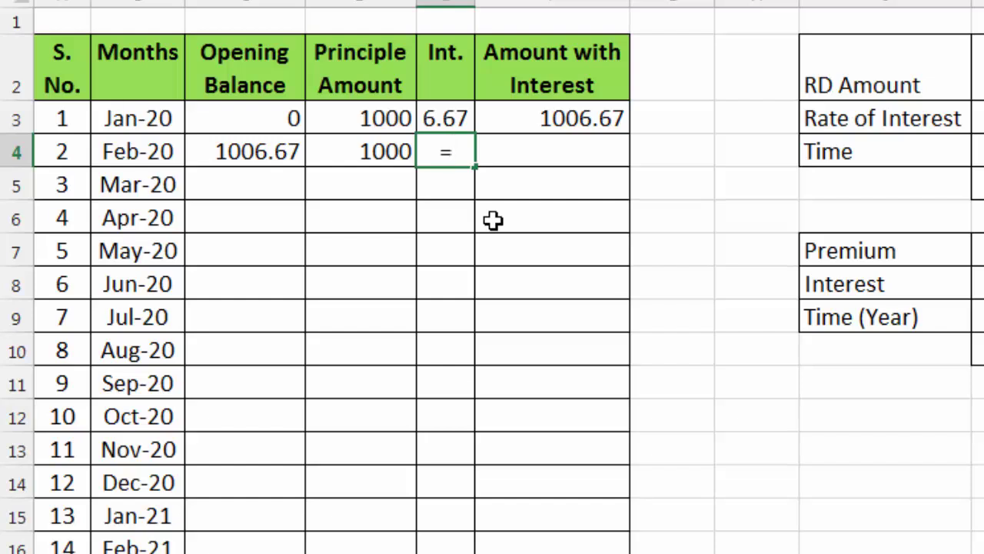
type("(")
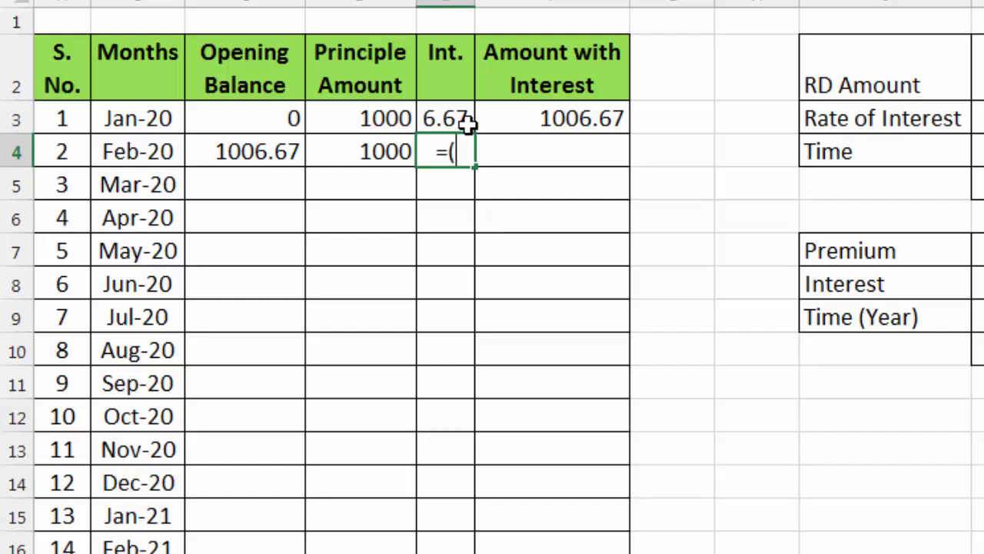
left_click(261, 150)
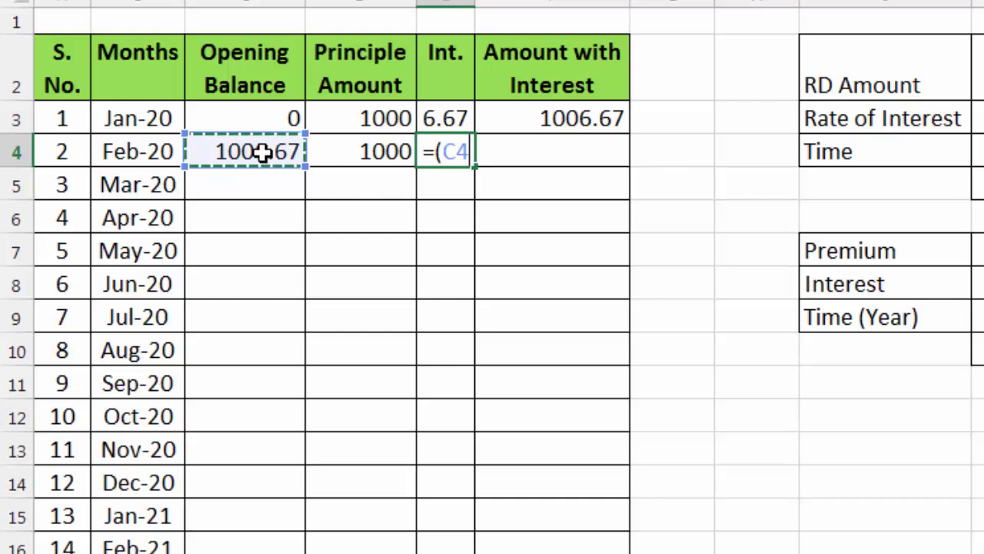
type("+")
left_click(323, 154)
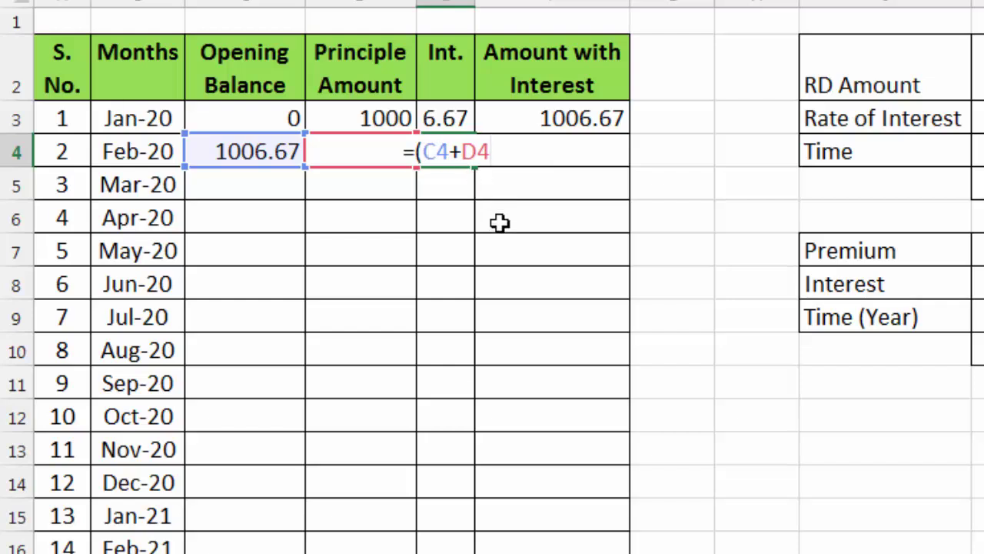
type("(*")
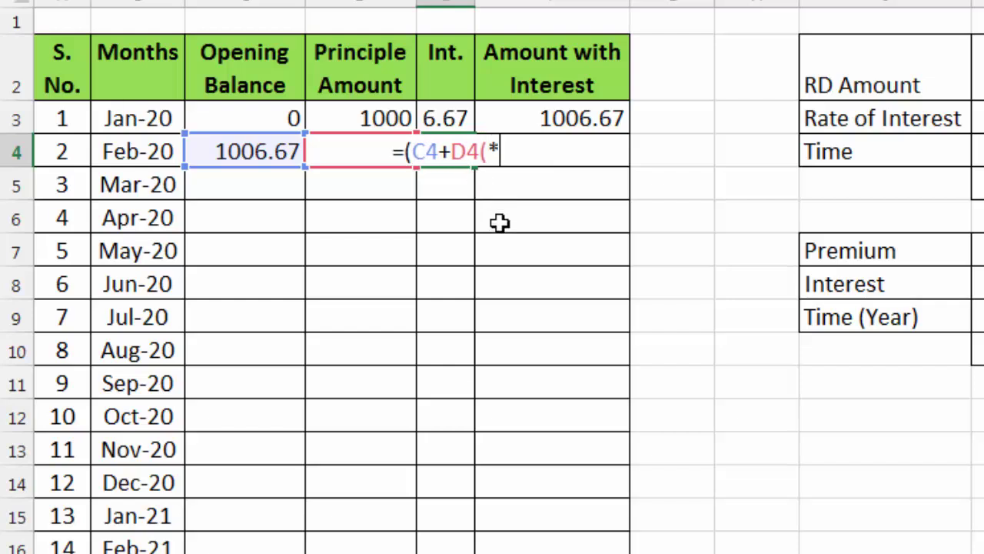
type("8%")
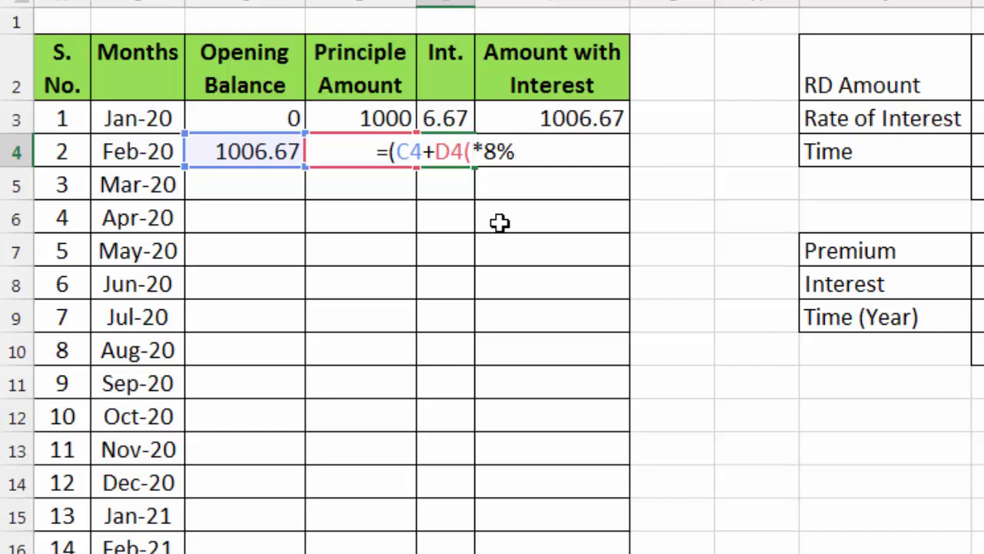
type("/")
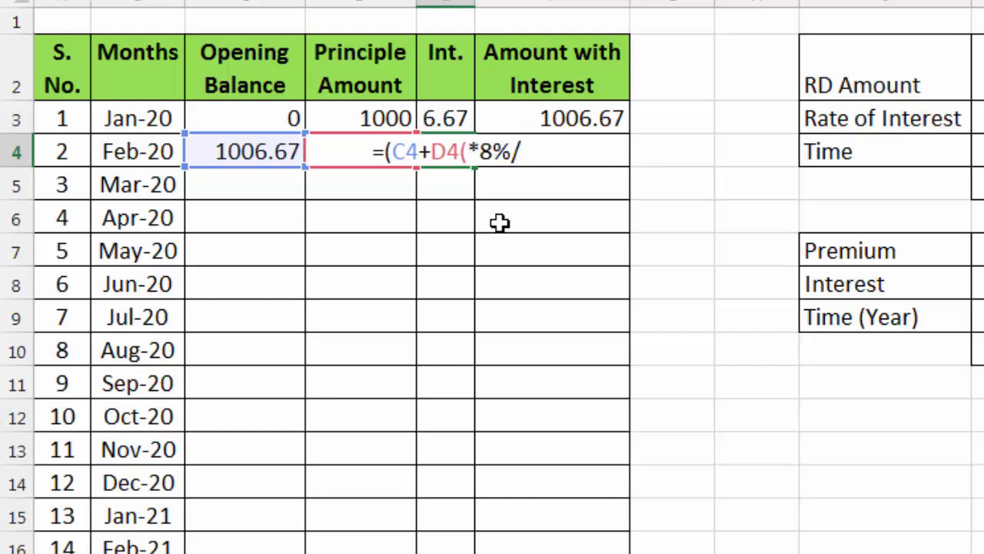
type("12")
left_click(450, 154)
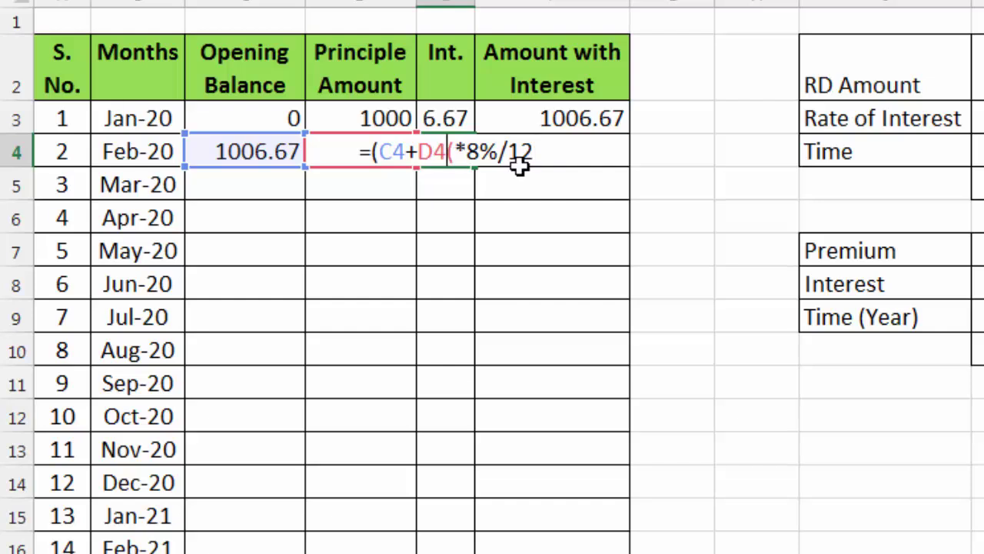
key("BackSpace")
type(")")
key("Return")
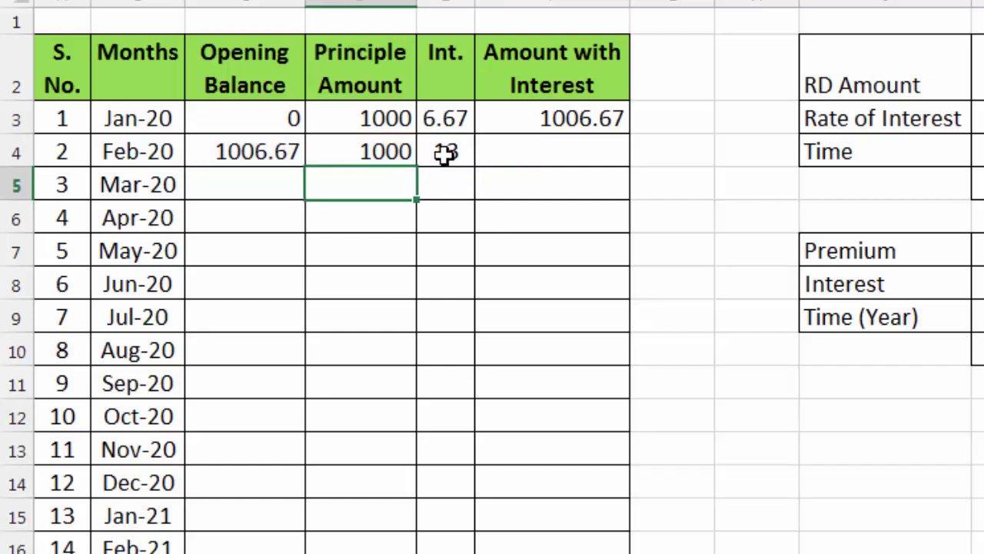
Step: Enter =C4+D4+E4 as Feb-20's amount with interest
left_click(534, 158)
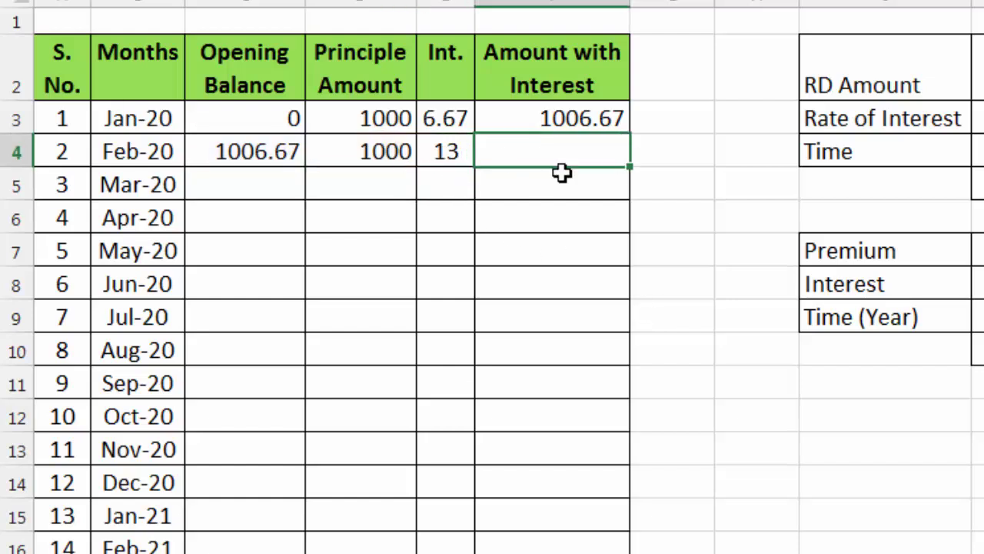
type("=")
left_click(282, 147)
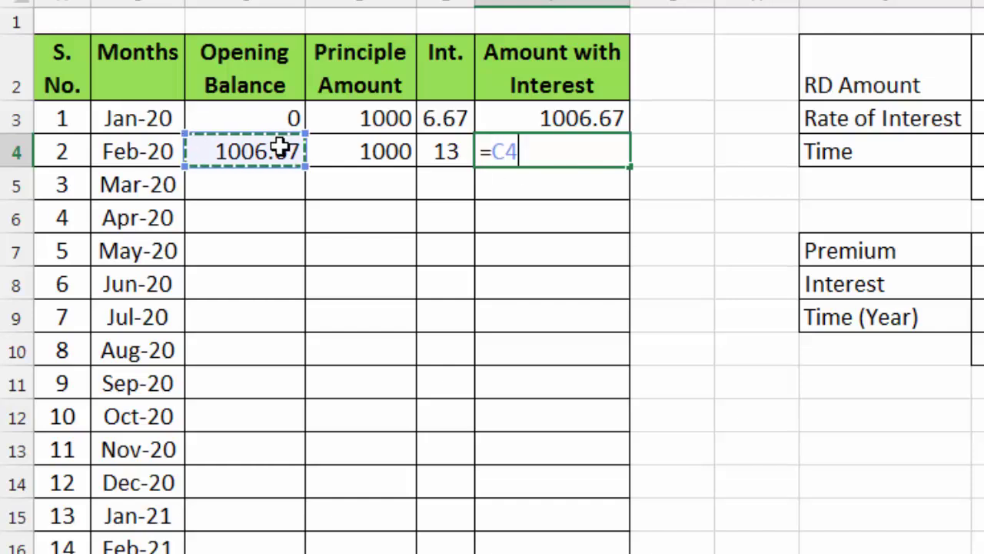
type("+")
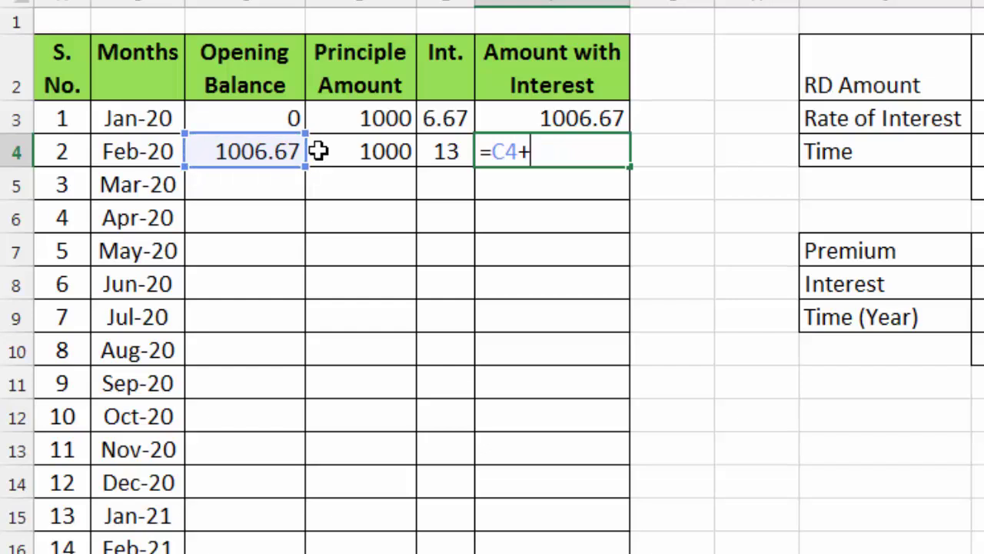
left_click(318, 151)
type("+")
left_click(431, 155)
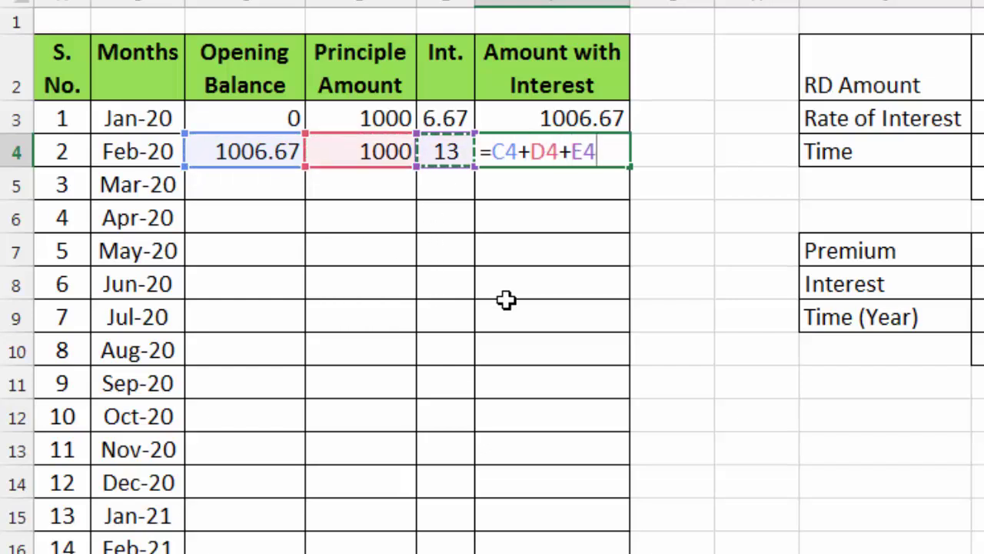
key("Return")
Step: Fill the Feb-20 formulas in C4:F4 down through Dec-21 in row 26
left_click_drag(237, 153, 559, 176)
mouse_move(285, 165)
left_mouse_down()
mouse_move(323, 154)
mouse_move(534, 151)
left_mouse_up()
left_click_drag(630, 169, 619, 525)
scroll(677, 501, "down", 1)
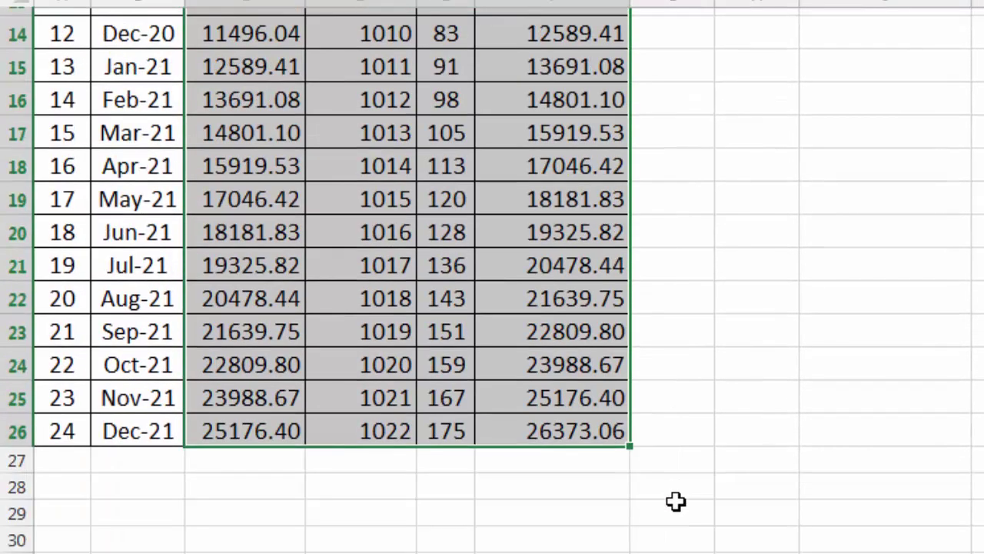
scroll(376, 403, "up", 5)
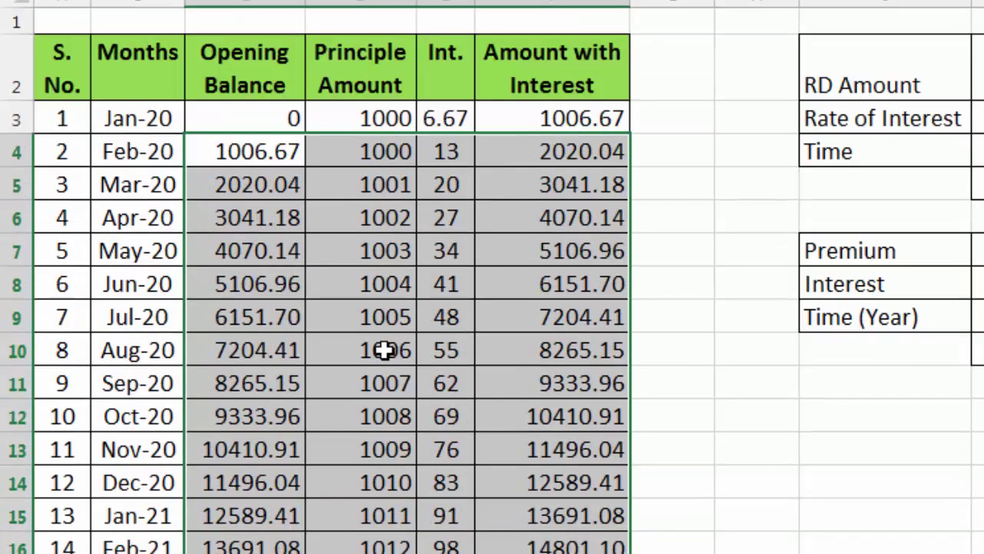
Step: Set every principal in D4:D26 to 1000 at once
left_click_drag(386, 159, 398, 248)
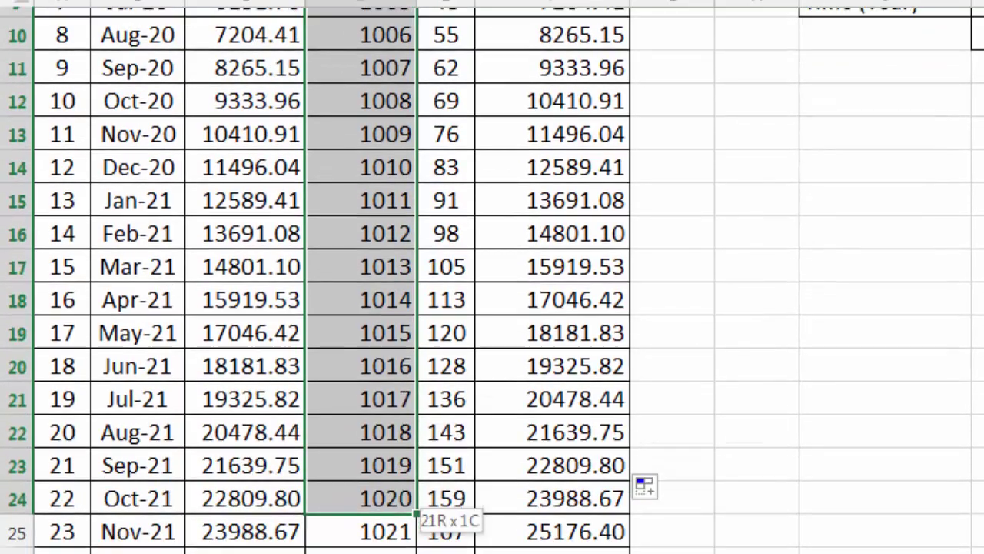
left_click_drag(399, 248, 373, 523)
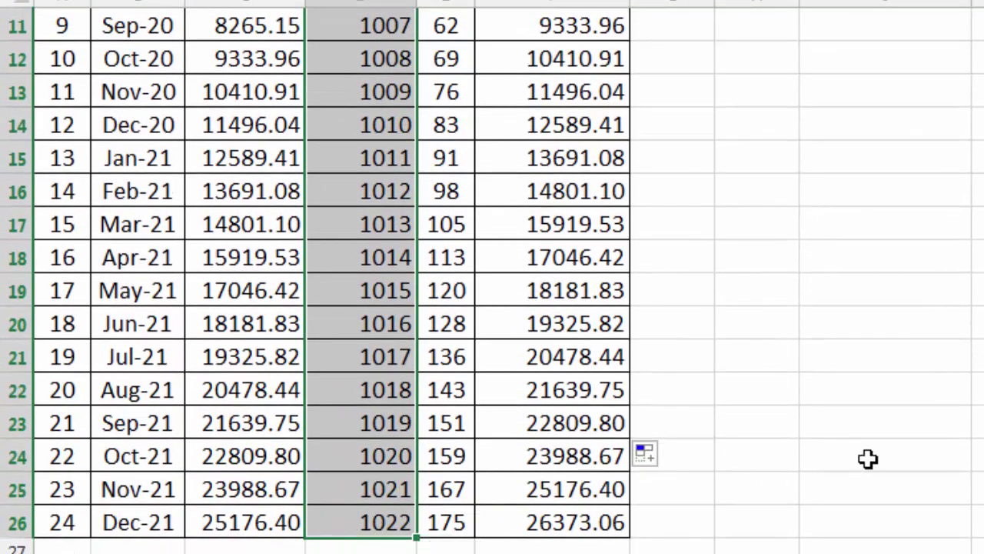
type("1000")
key("ctrl+Return")
left_click(377, 375)
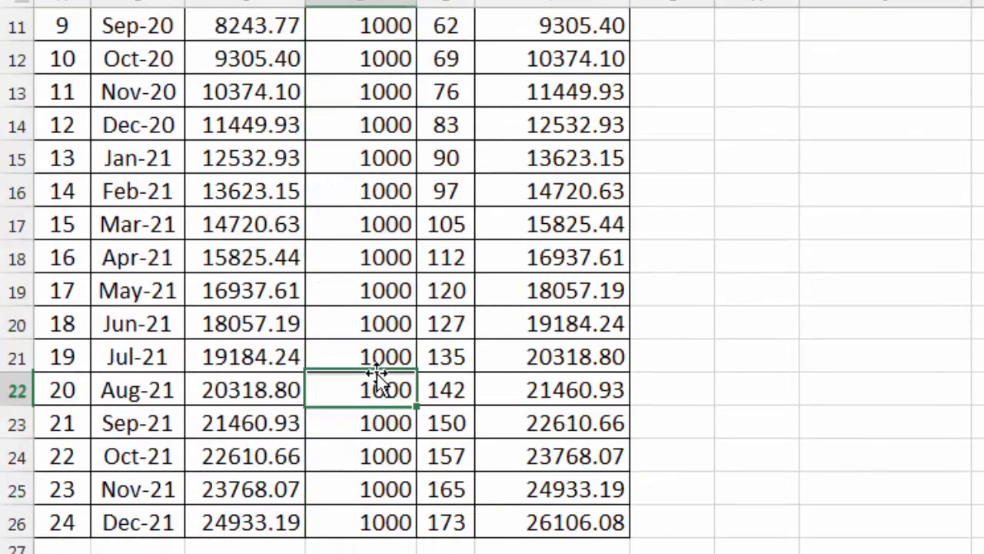
Step: Make the Dec-21 final amount 26106.08 bold
scroll(556, 416, "down", 1)
left_click(544, 423)
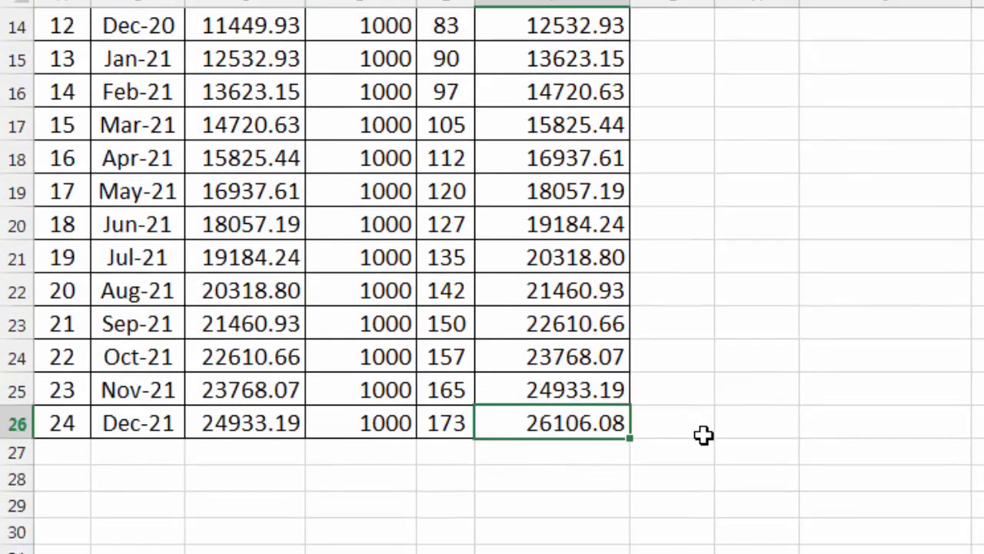
key("ctrl+b")
left_click(701, 431)
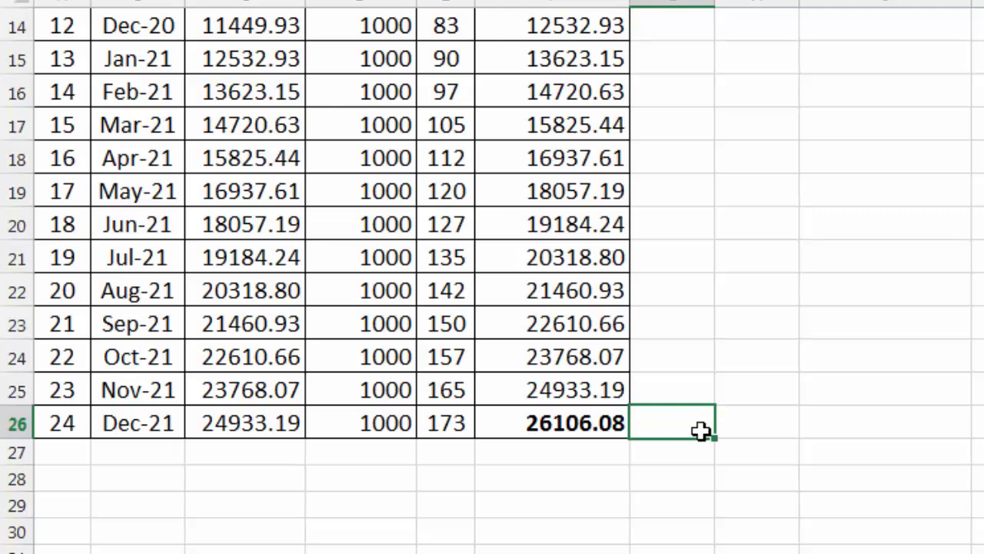
Step: Record 26106 in L3 and make it bold with a larger font
scroll(702, 431, "up", 5)
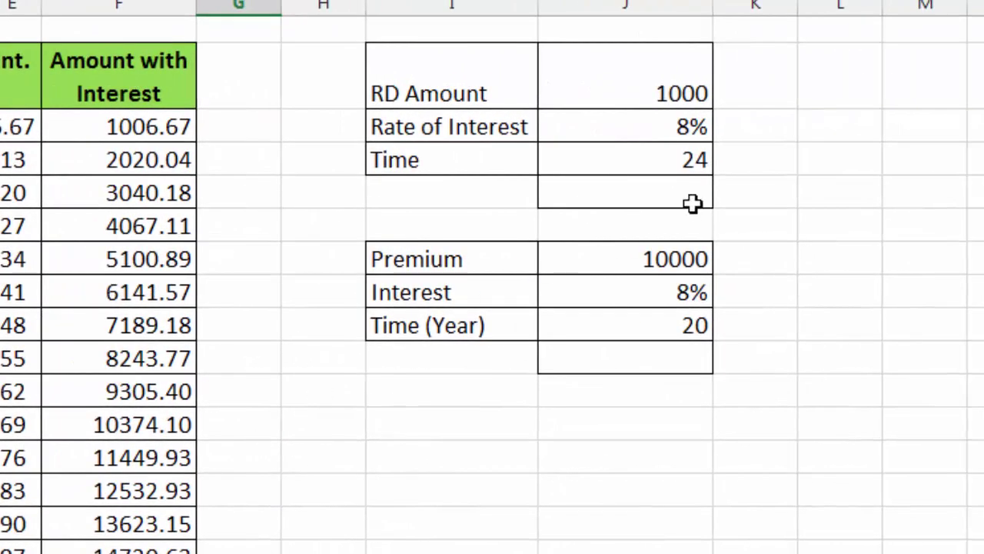
left_click(822, 132)
type("26106")
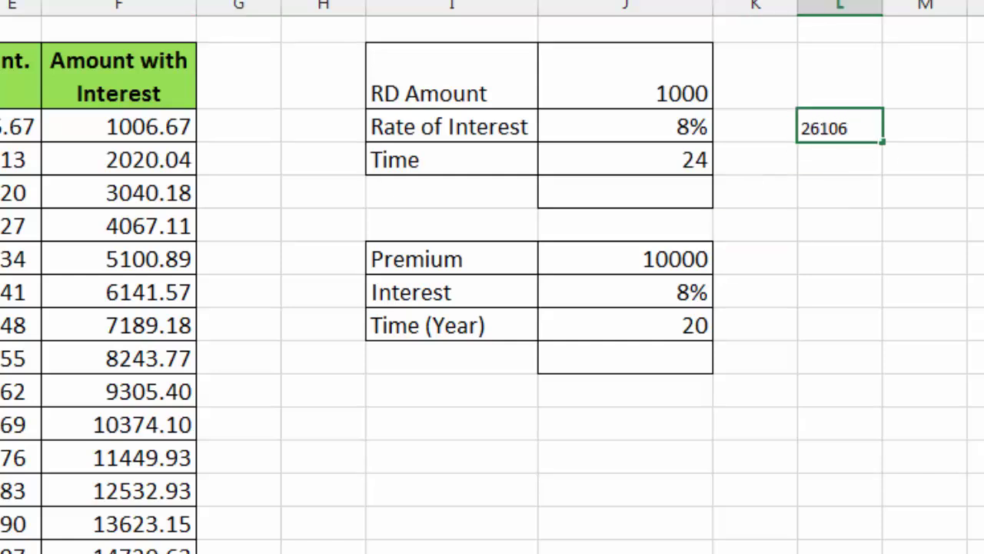
key("Return")
left_click(816, 131)
key("ctrl+b")
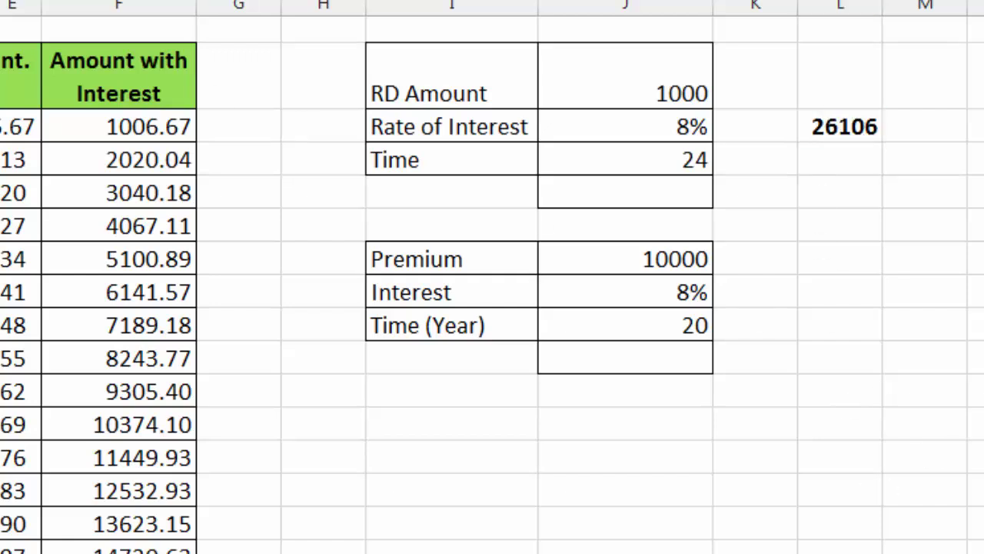
left_click(757, 221)
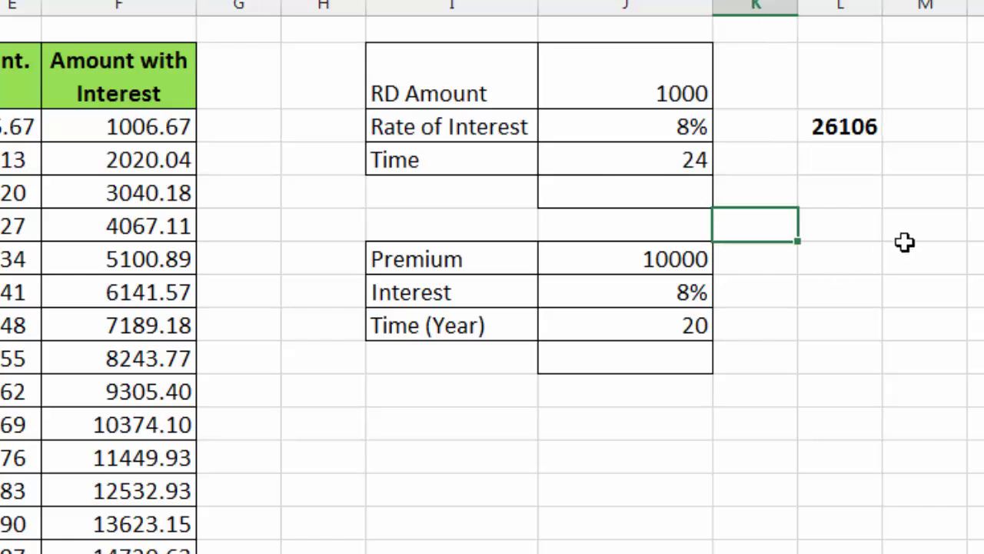
Step: Relate the 26106 reference to the RD amount 1000 and 8% rate
left_click(829, 126)
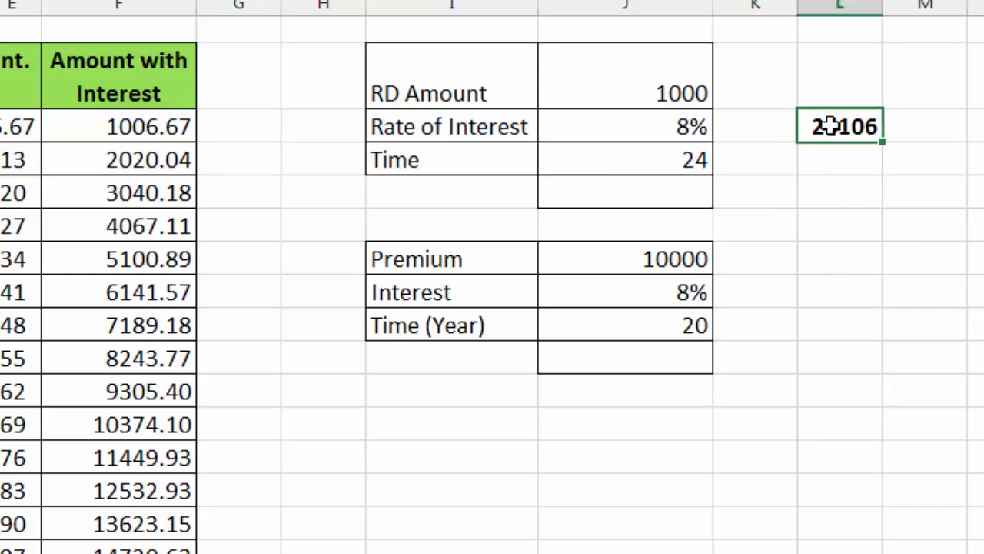
left_click(658, 92)
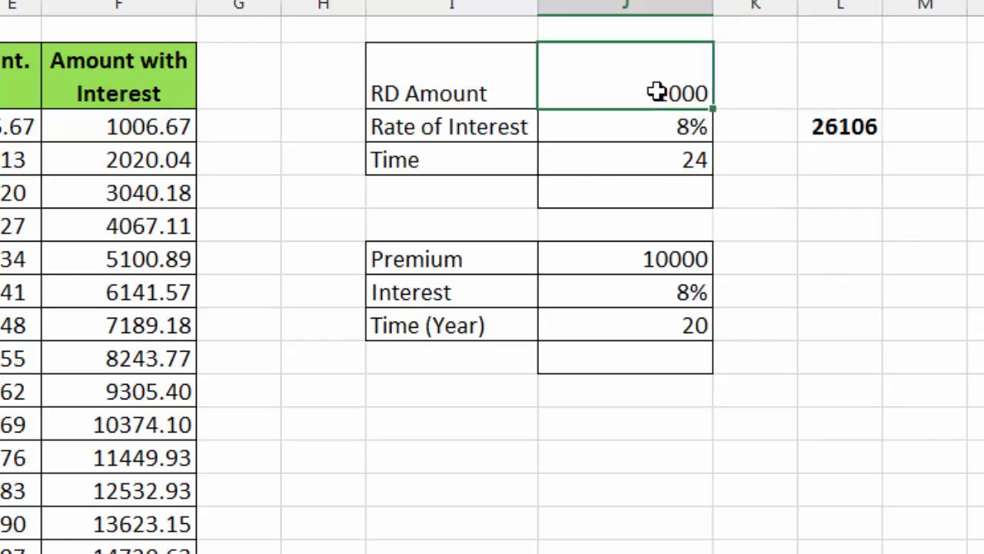
left_click(656, 131)
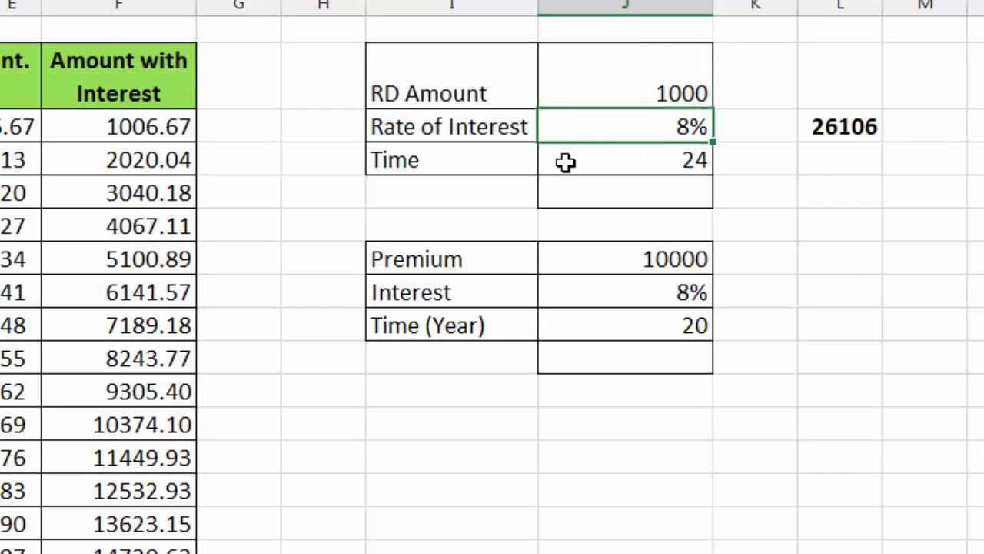
left_click(831, 129)
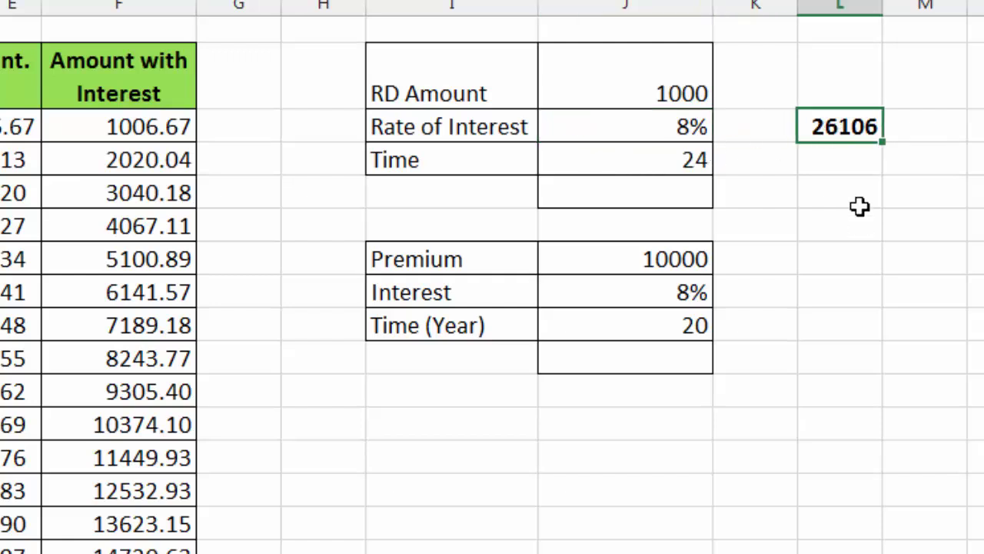
Step: Start the J5 FV formula as =fv(J3/12,J4 with a monthly rate and 24 periods
left_click(648, 196)
type("=")
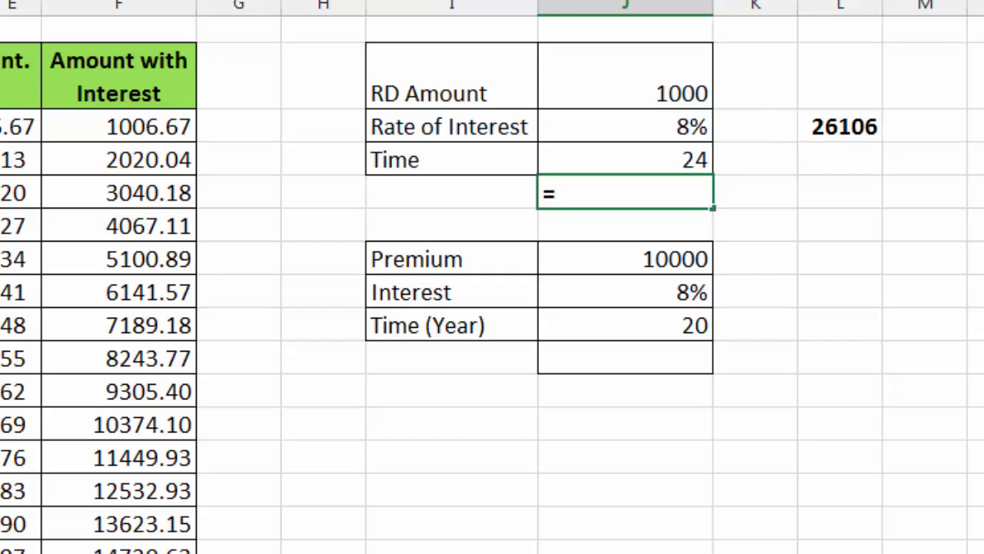
type("fv(")
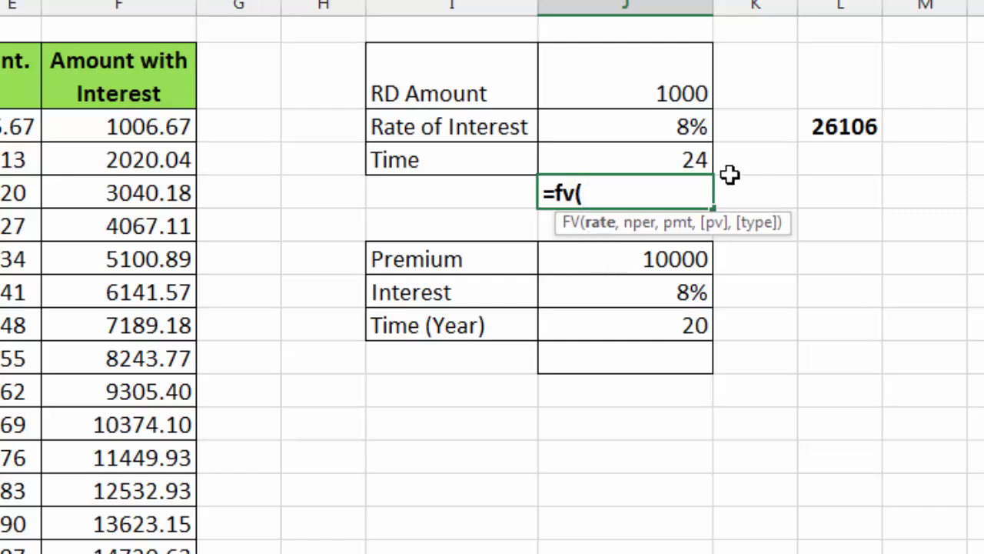
left_click(623, 128)
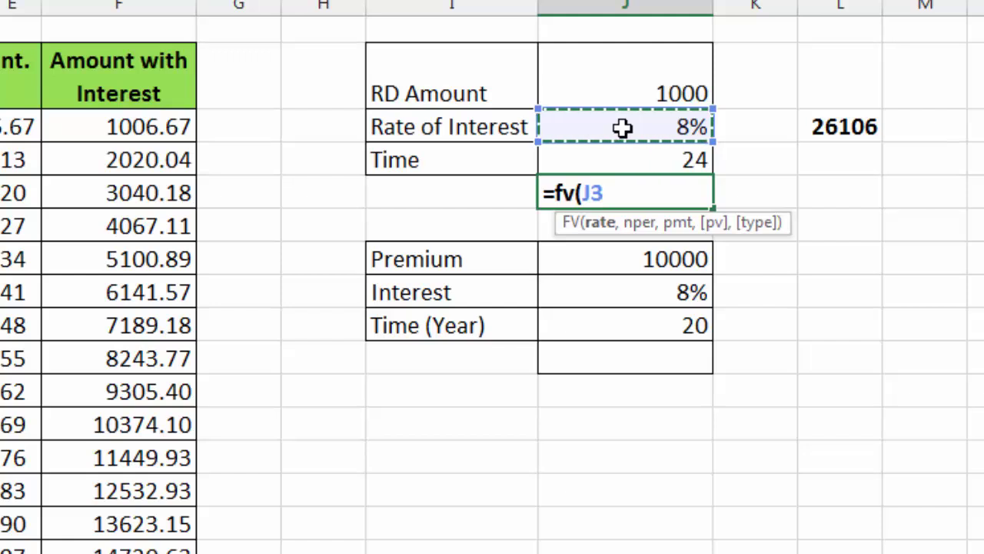
type(",")
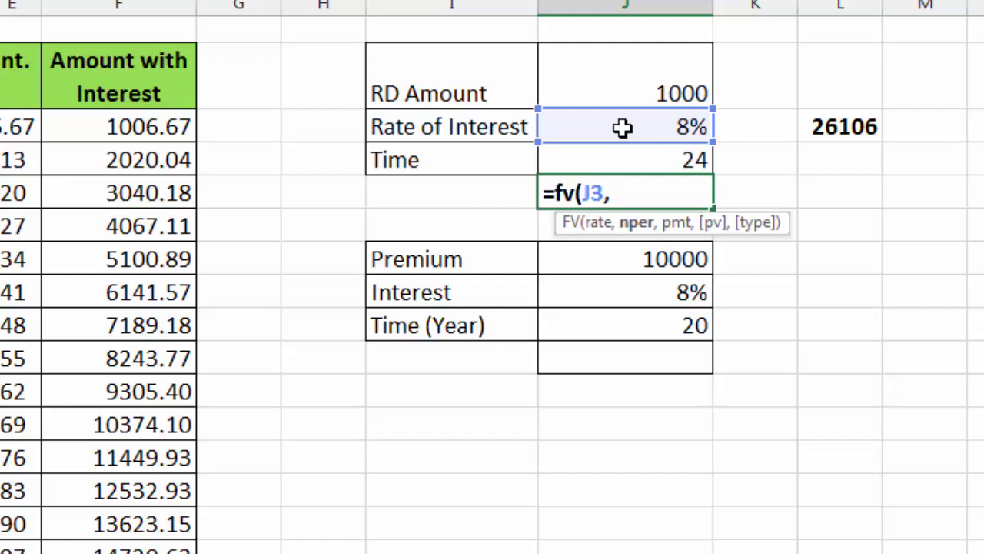
left_click(623, 159)
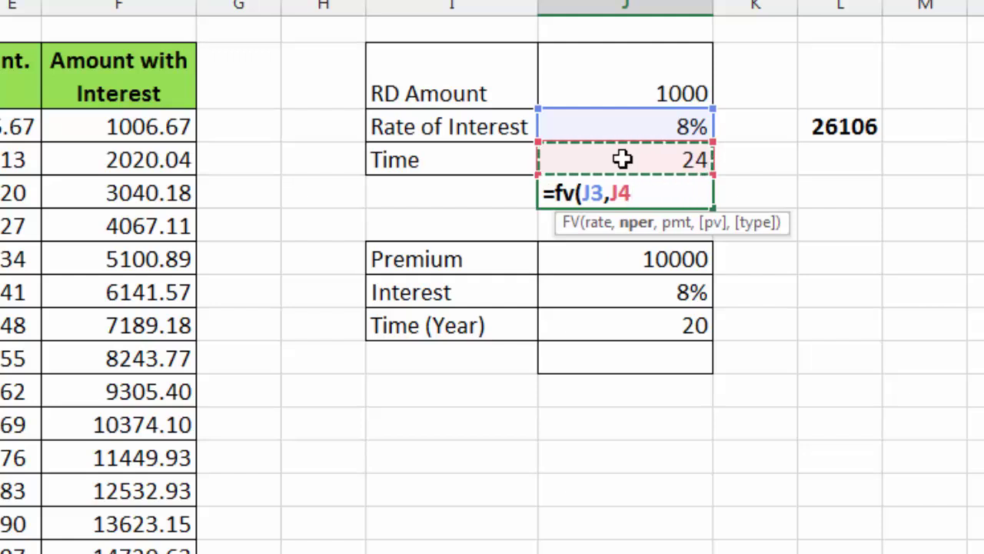
left_click(602, 194)
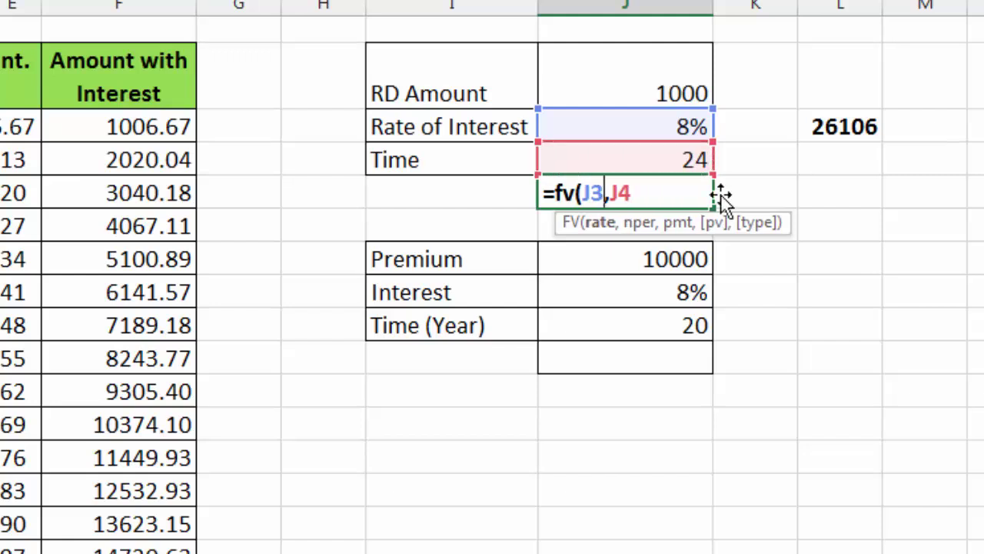
type("/12")
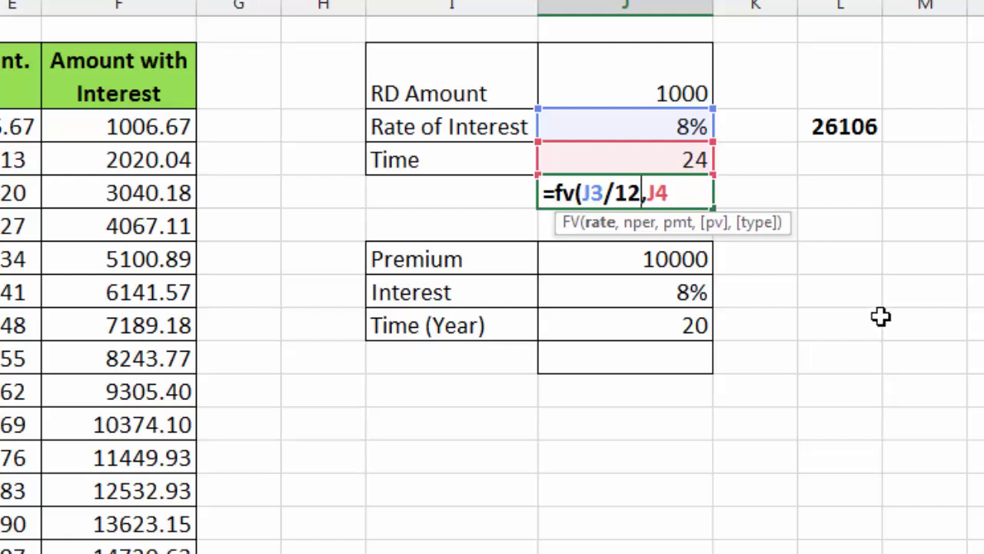
Step: Complete =fv(J3/12,J4,J2,,1) in J5, giving ($26,106.08) to match the schedule
left_click(710, 201)
type(",")
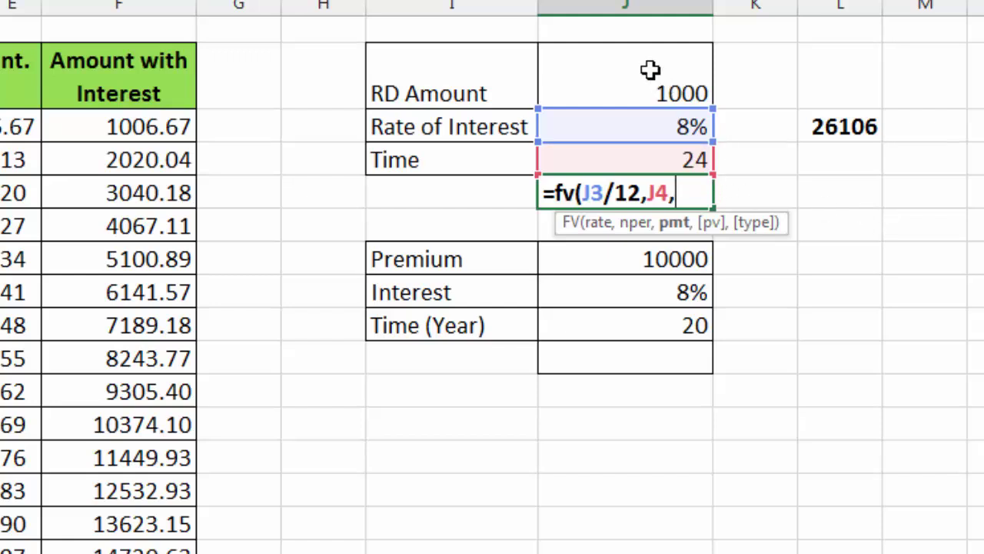
left_click(619, 74)
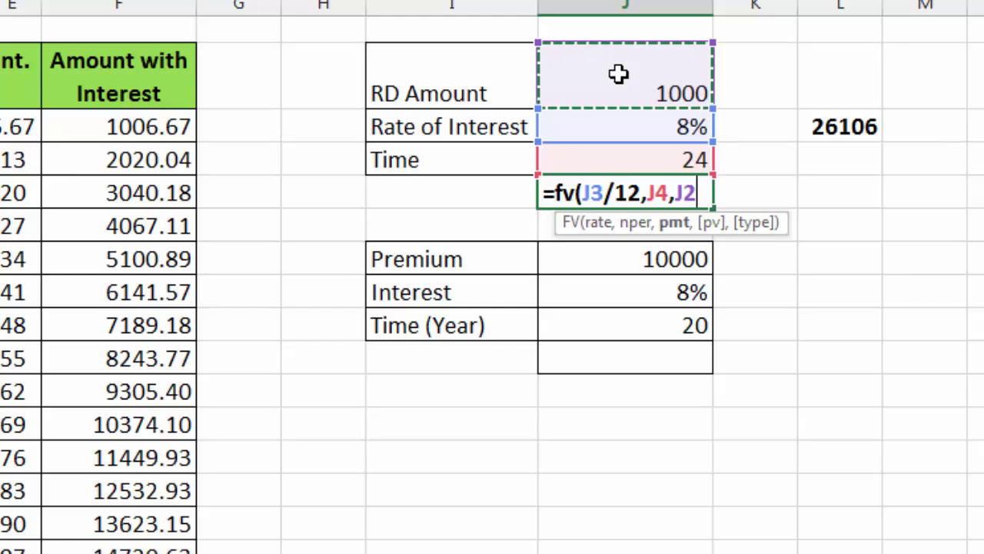
type(",")
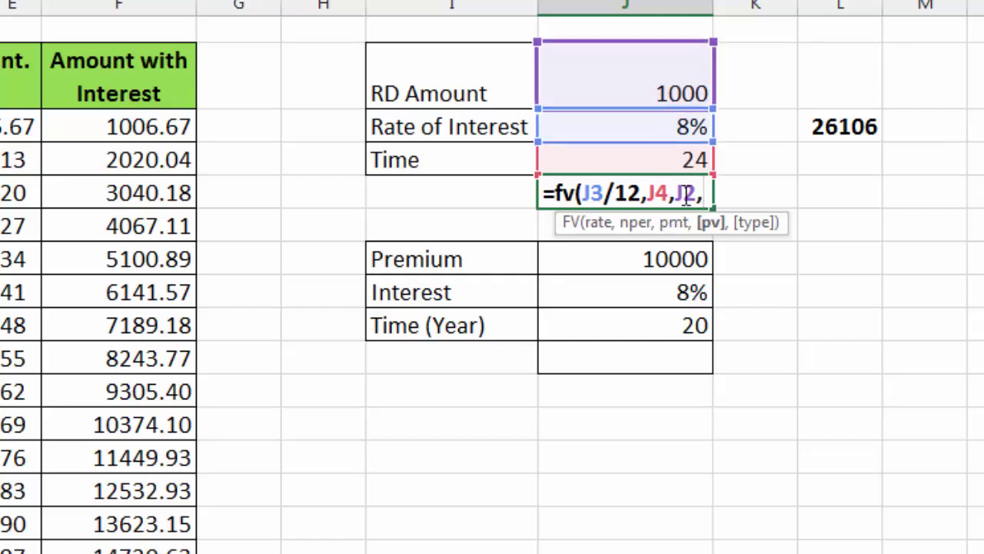
type(",")
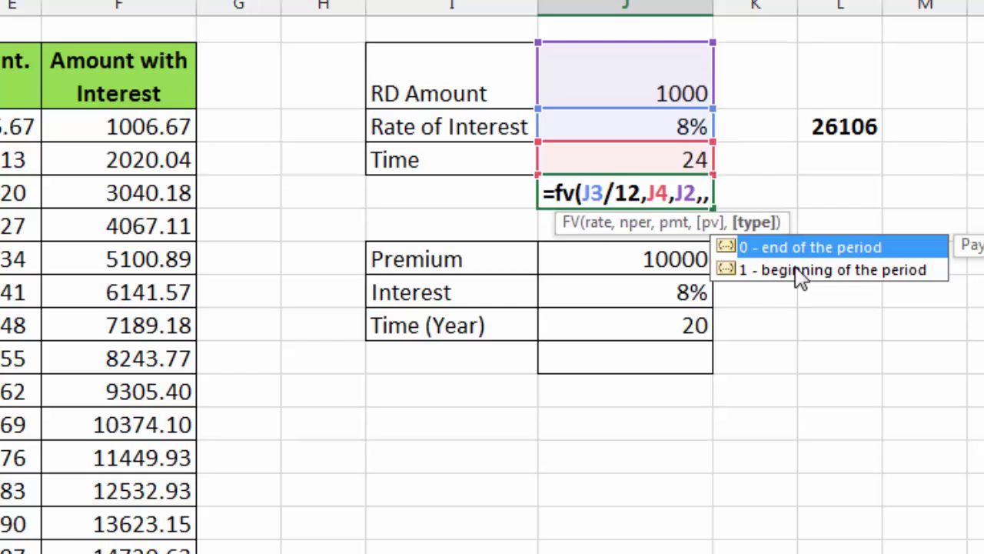
type("($26,1")
type(")")
key("Return")
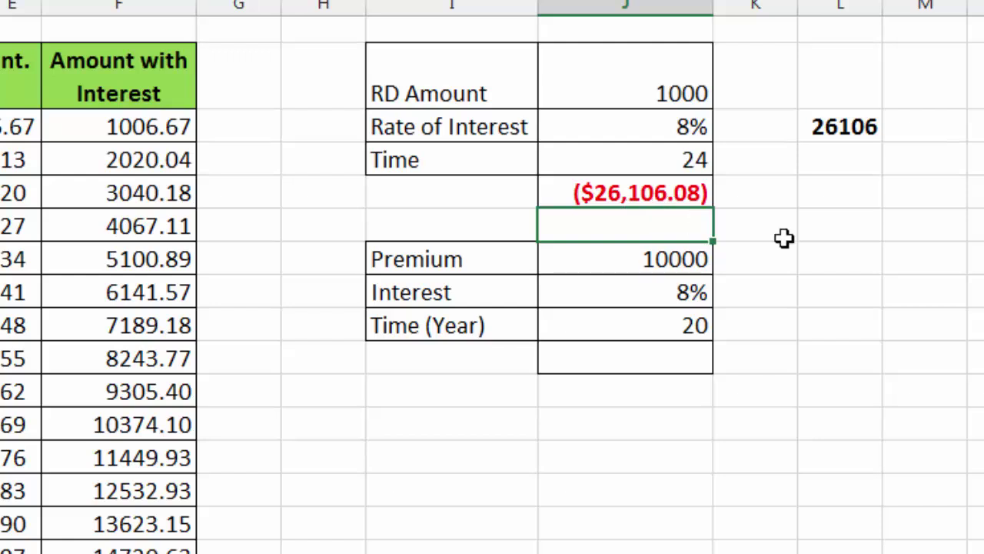
Step: Apply Comma Style so J5 reads (26,106.08) and compare with Dec-21's 26106.08
left_click(659, 197)
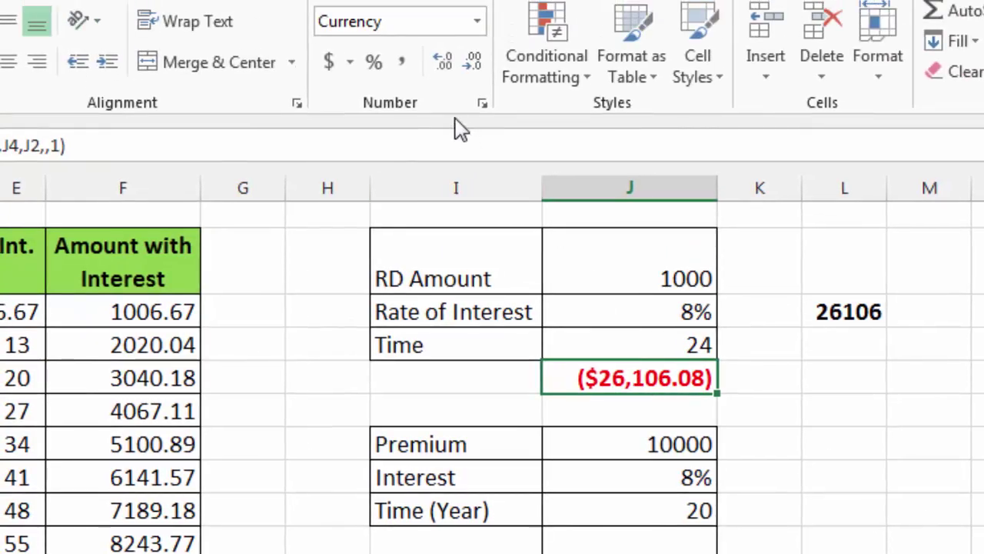
left_click(408, 66)
left_click(769, 377)
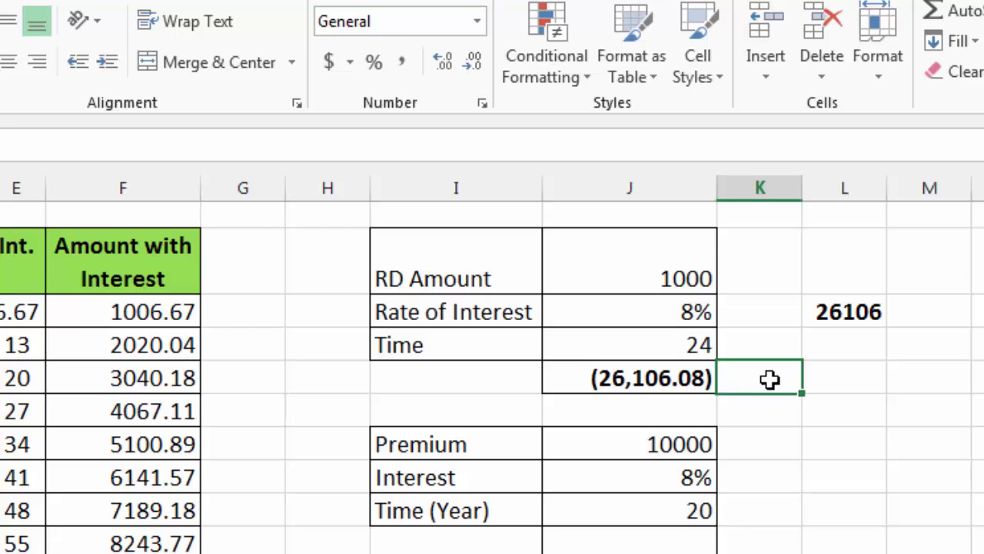
scroll(616, 407, "down", 5)
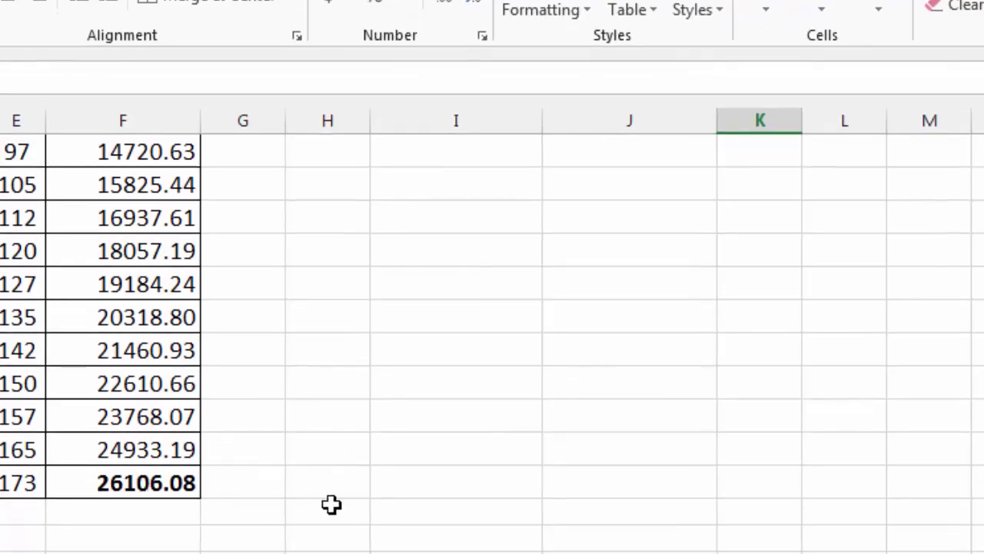
scroll(331, 503, "up", 2)
scroll(331, 504, "up", 4)
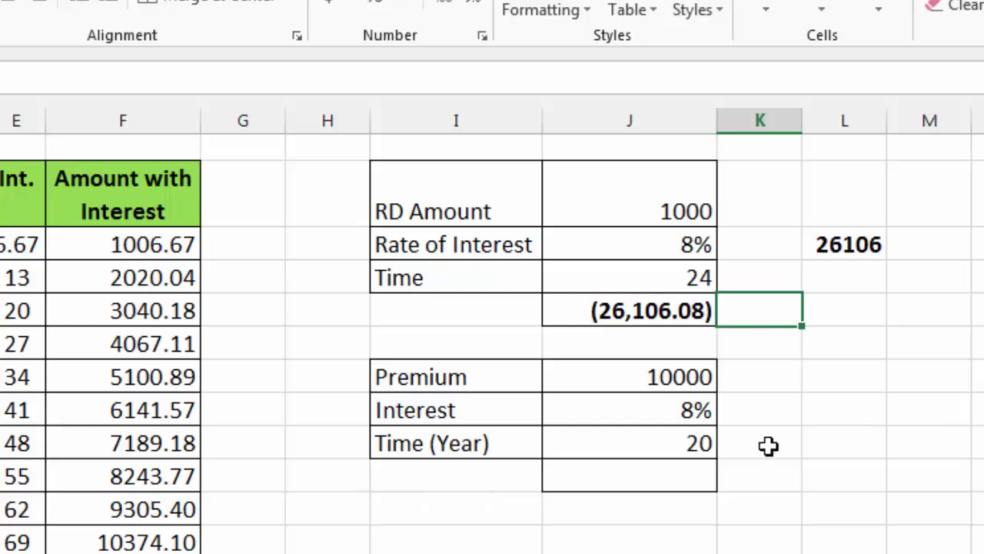
left_click(654, 472)
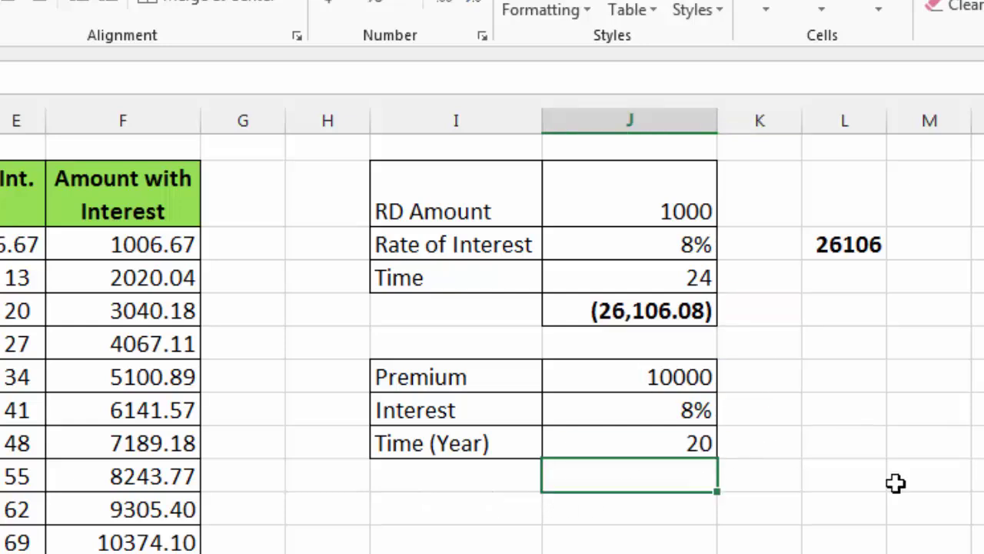
Step: Enter =fv(J8,J9,J7,,1) below the 20 years, giving ($494,229.21) for the 10000 premium
type("=")
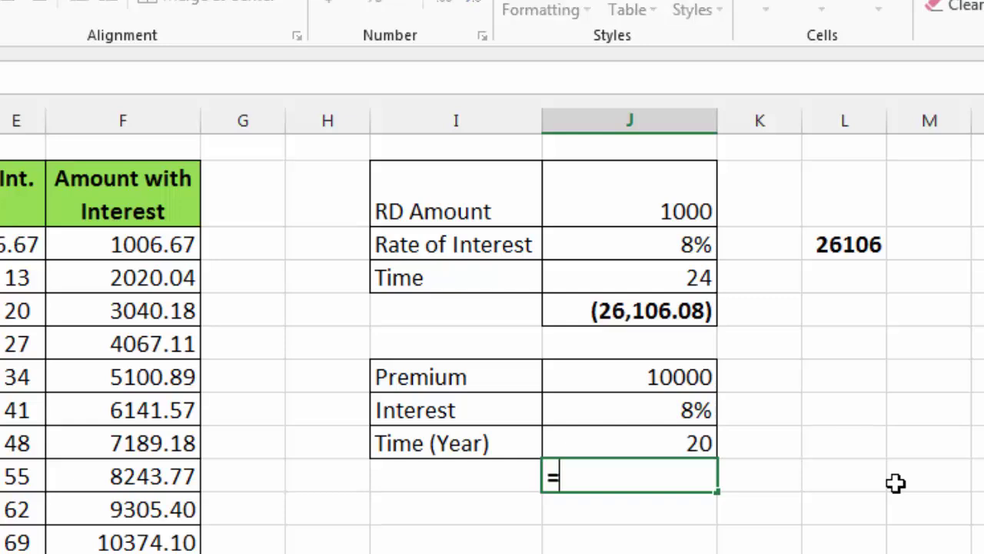
type("fv(")
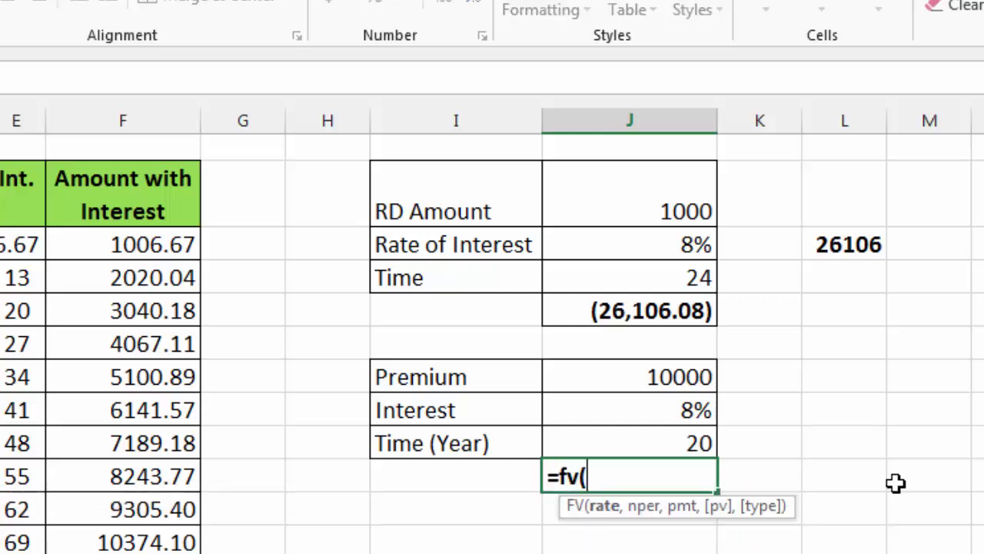
left_click(630, 416)
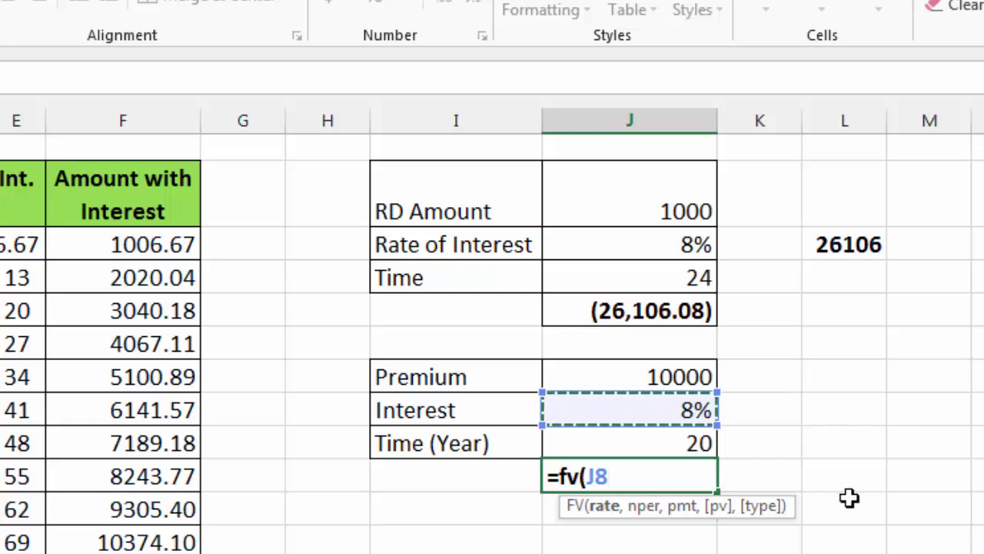
type(",")
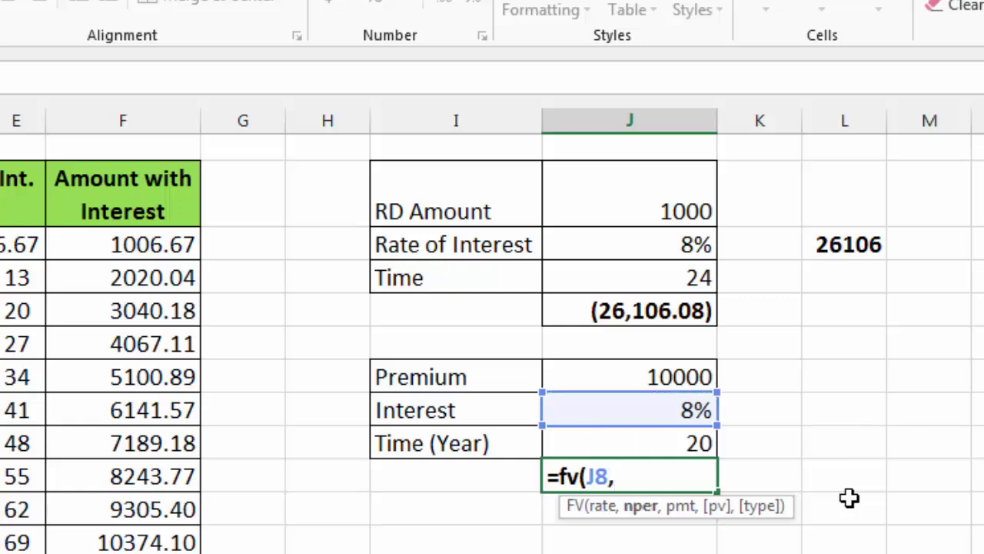
left_click(609, 446)
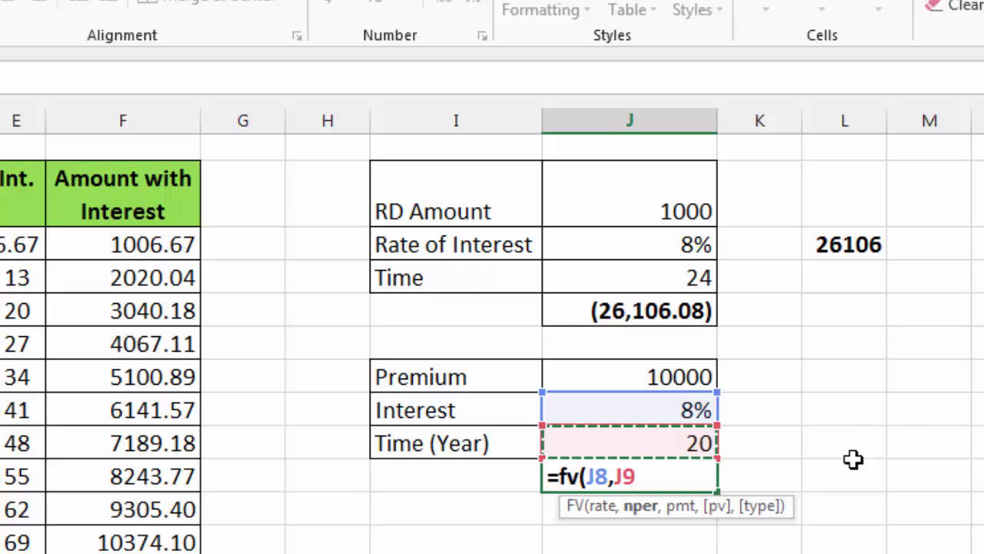
type(",")
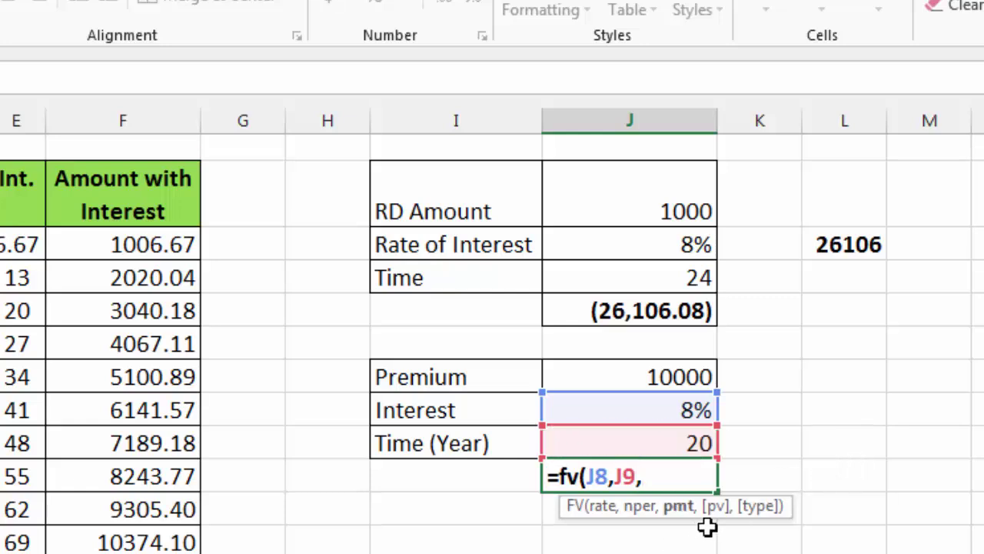
left_click(632, 368)
type(",,")
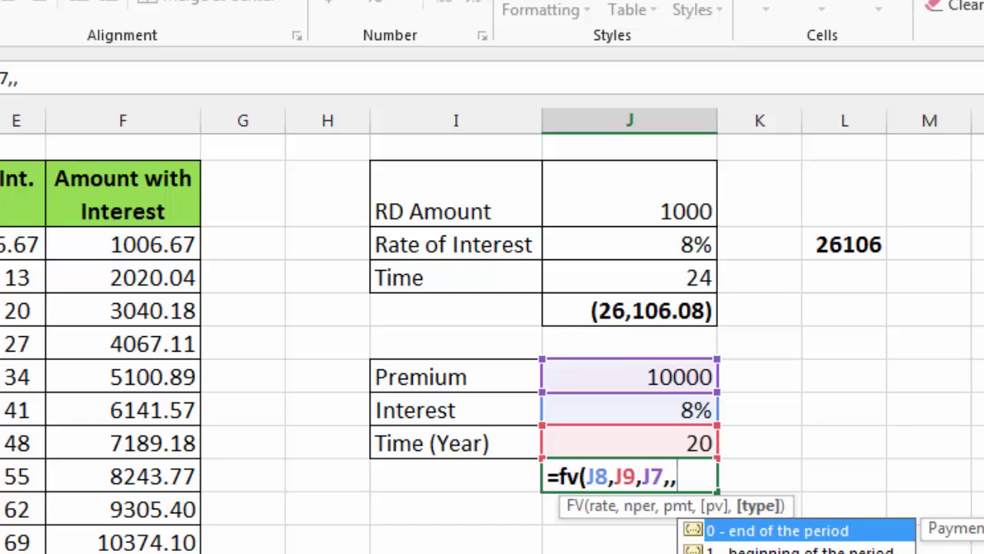
type("1)")
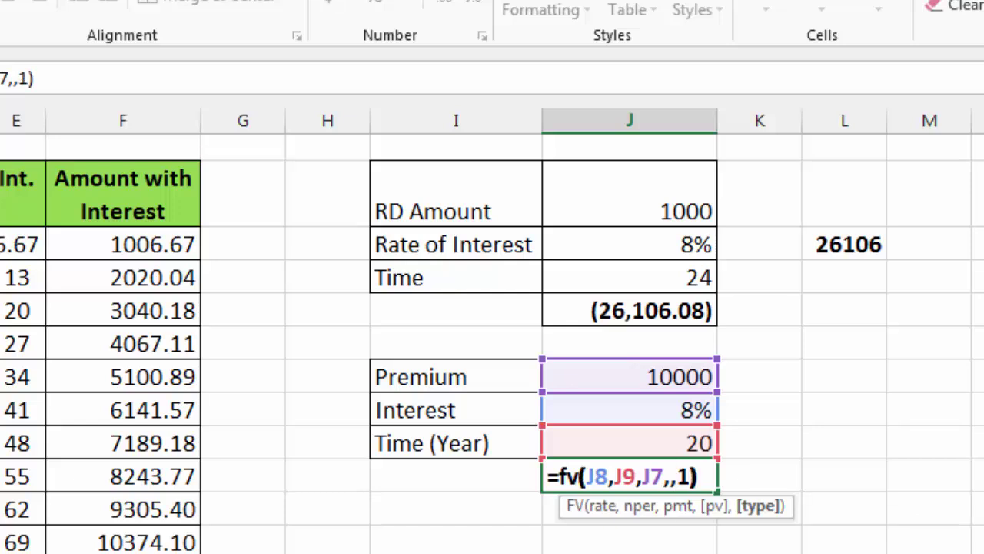
key("Return")
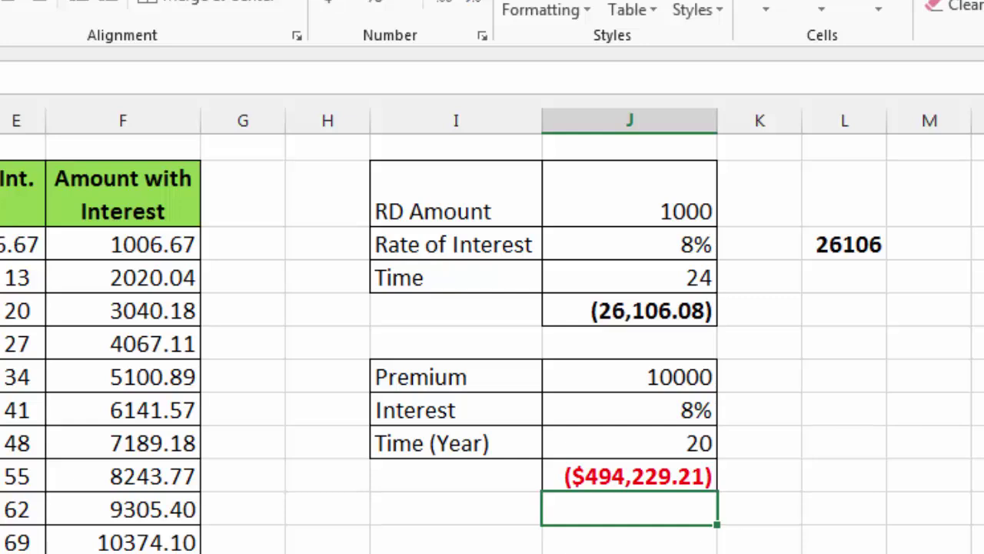
Step: Apply Comma Style to the ($494,229.21) premium result so it reads 494,229.21
left_click(631, 474)
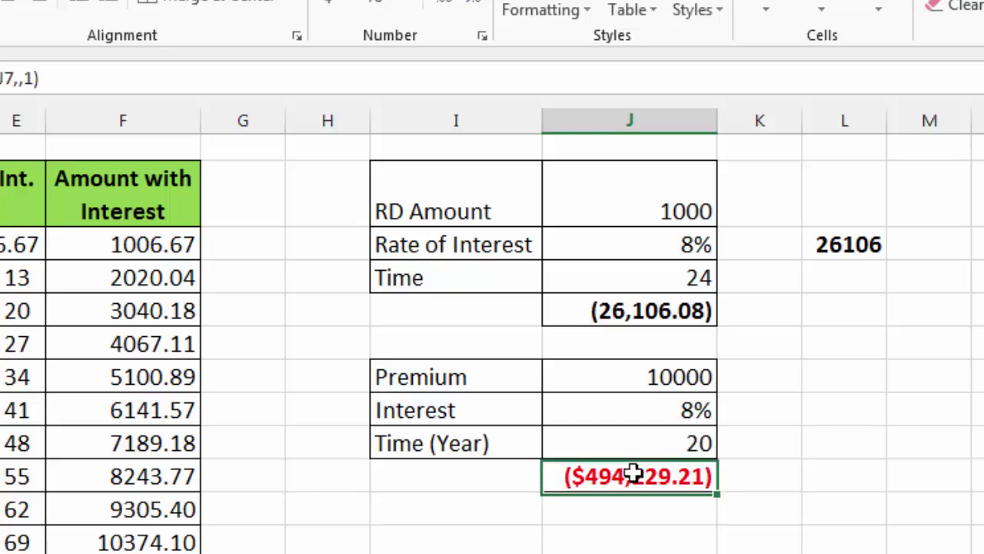
left_click(419, 4)
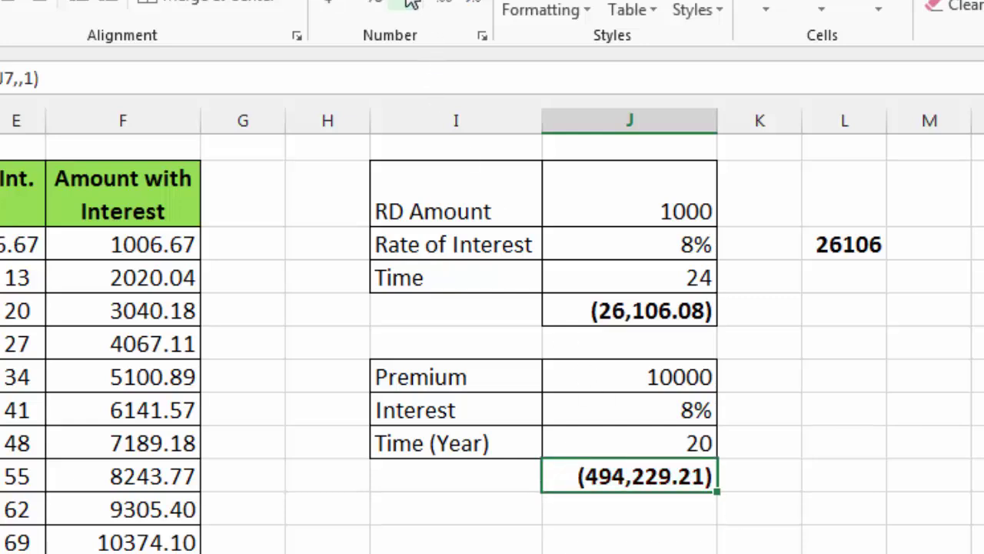
left_click(760, 469)
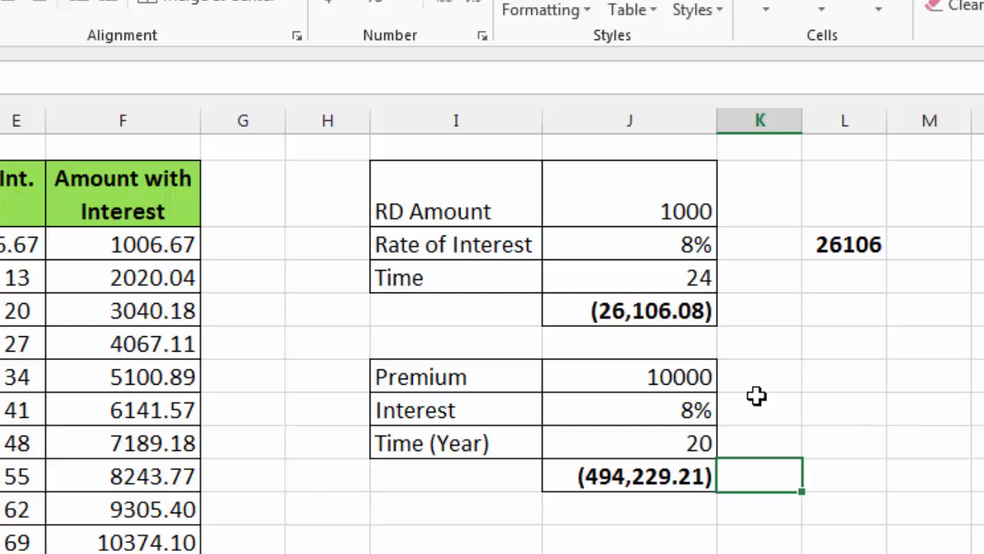
Step: Review the premium FV formula and its inputs: 20 years, 10000 premium, 1000 RD amount
left_click(674, 477)
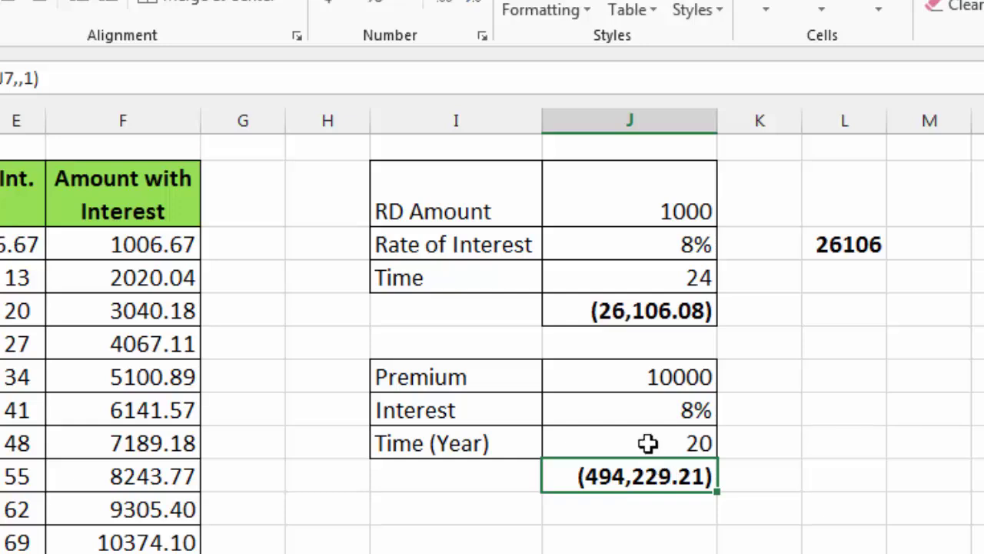
left_click(628, 415)
left_click(692, 446)
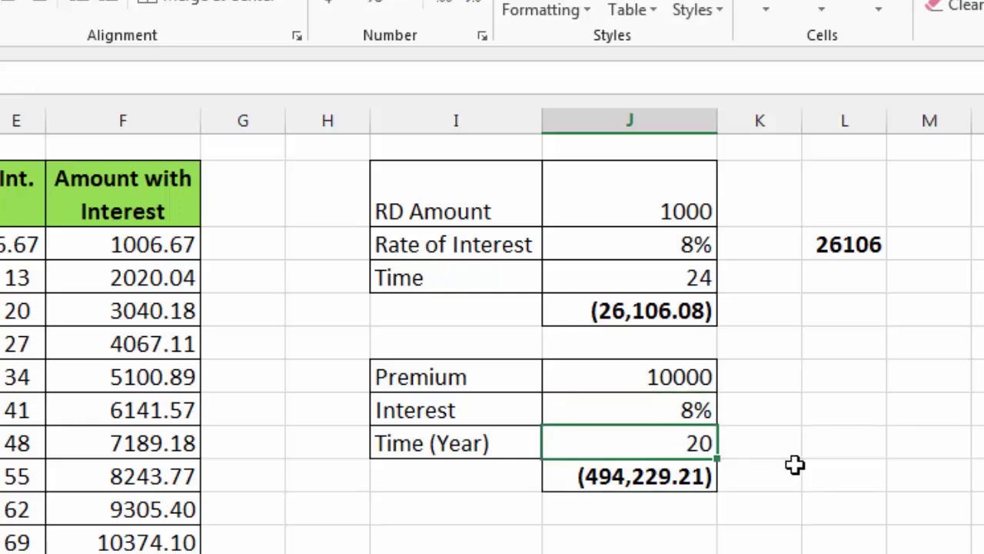
left_click(638, 380)
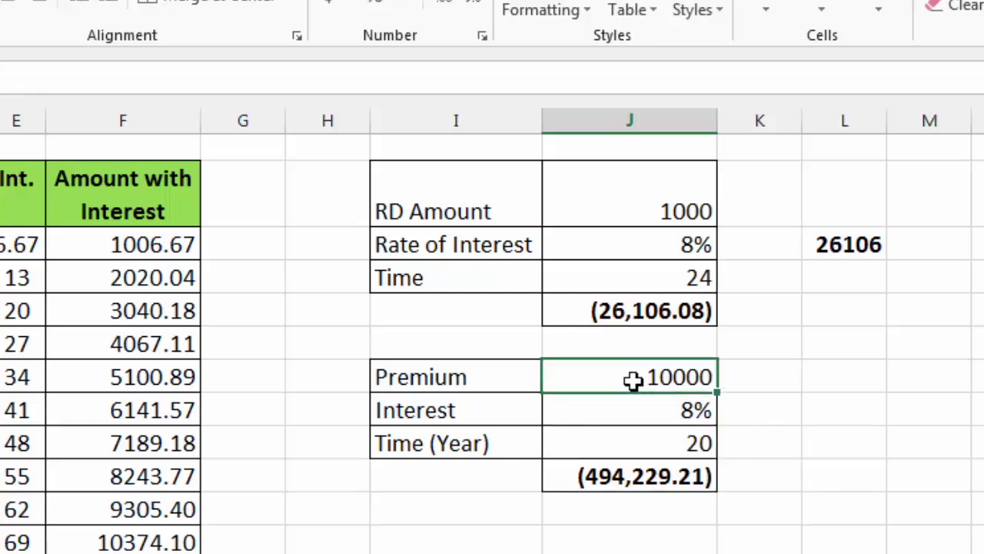
left_click(596, 215)
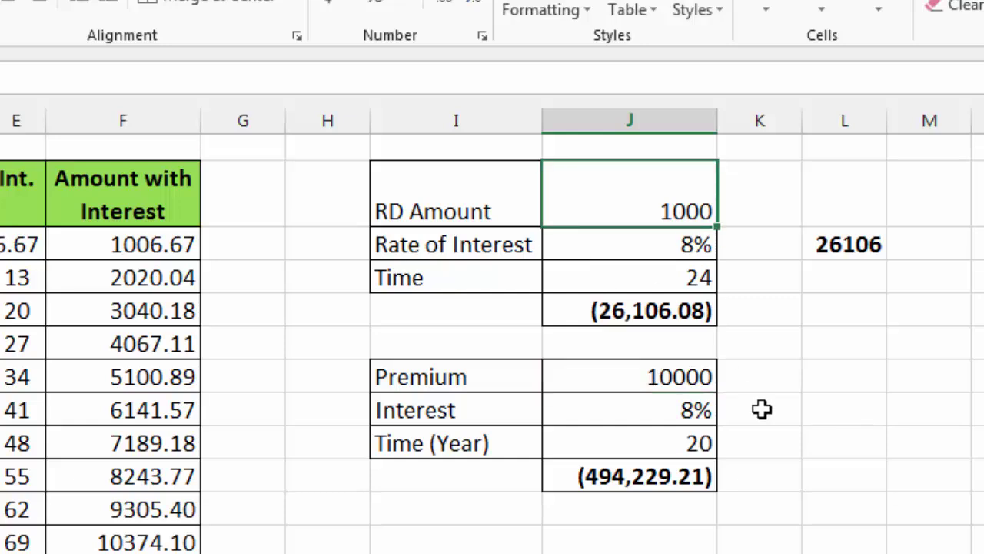